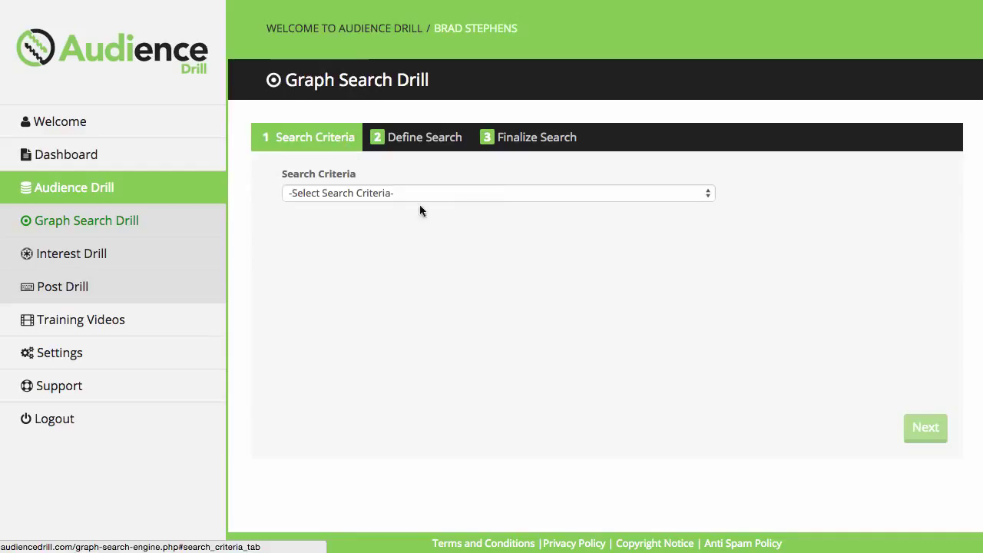
Step: Set the search criteria to Pages and continue to defining the search
{"action": "left_click", "coordinate": [499, 193]}
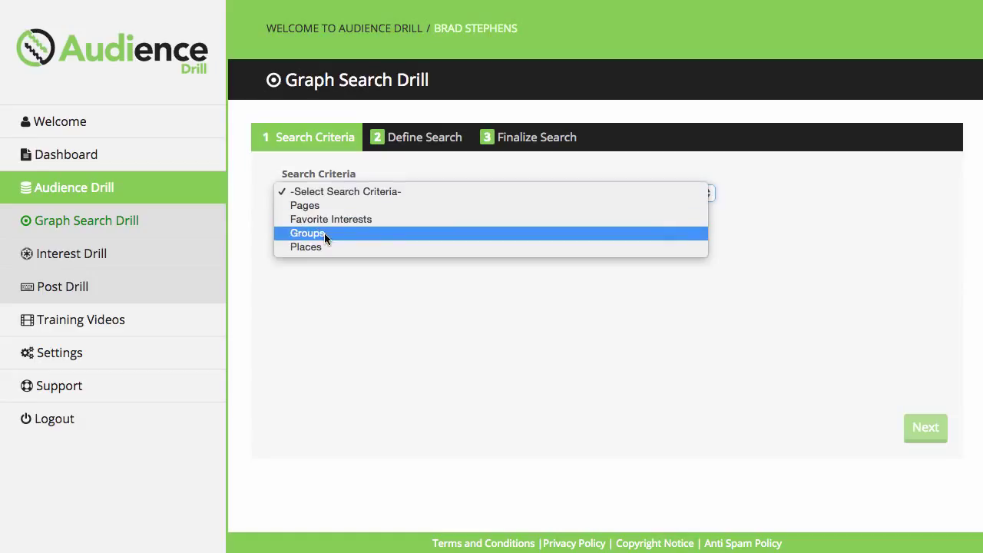
{"action": "left_click", "coordinate": [390, 286]}
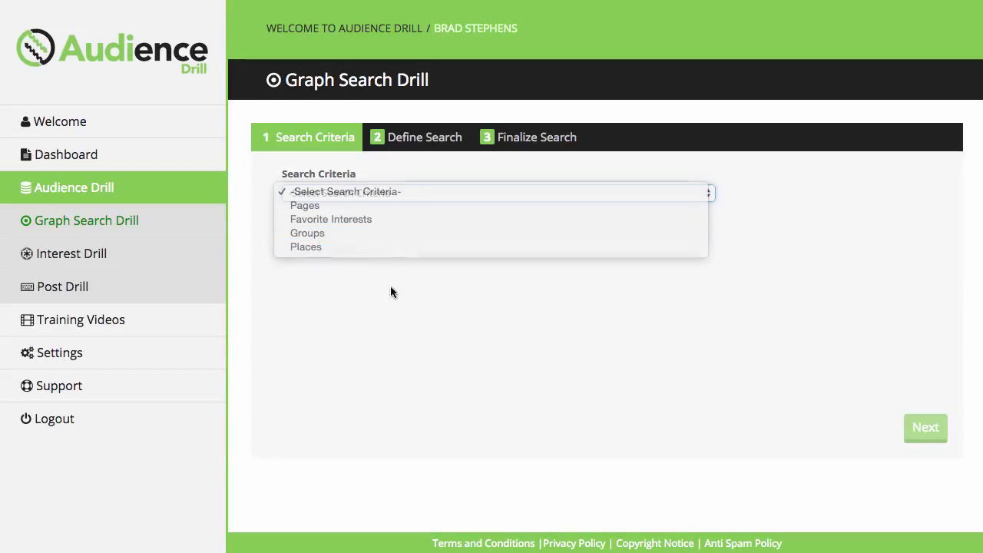
{"action": "left_click", "coordinate": [377, 193]}
{"action": "left_click", "coordinate": [361, 205]}
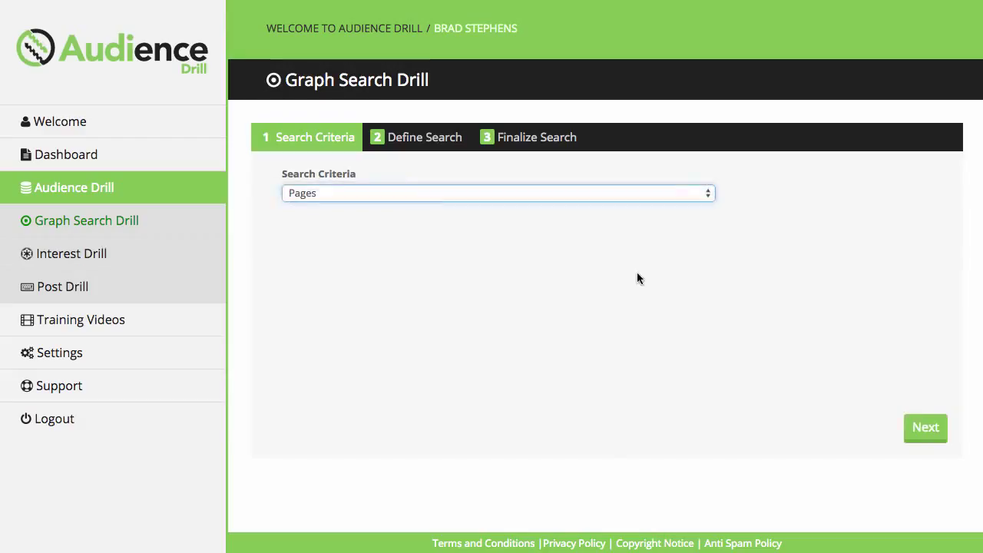
{"action": "left_click", "coordinate": [933, 435]}
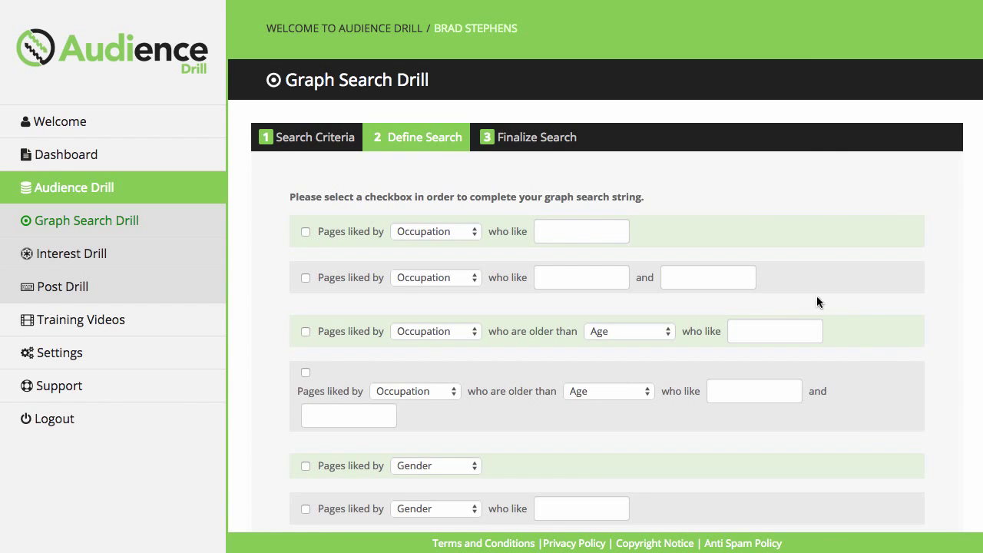
Step: Select the search string for pages liked by an occupation who like a single interest
{"action": "scroll", "coordinate": [411, 195], "scroll_direction": "down", "scroll_amount": 3}
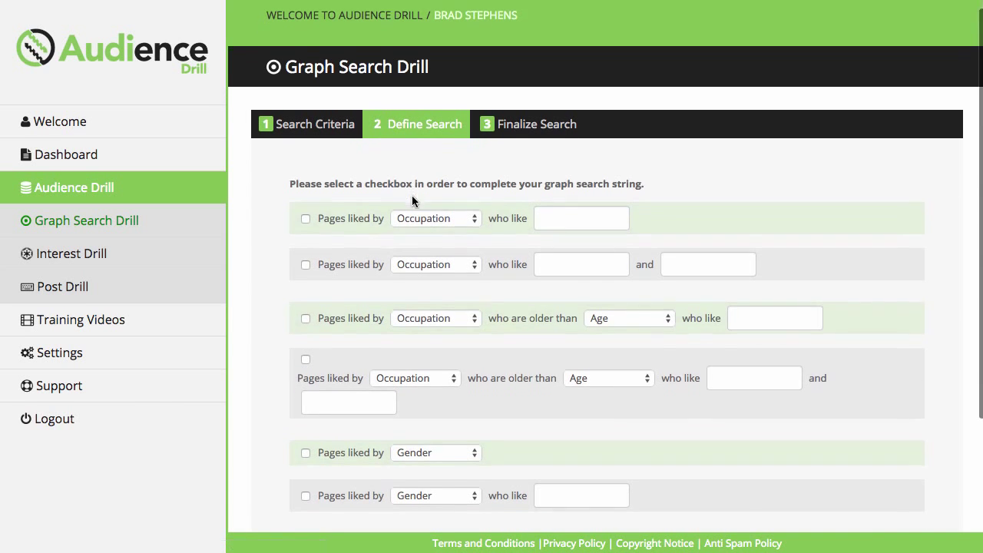
{"action": "scroll", "coordinate": [334, 138], "scroll_direction": "down", "scroll_amount": 1}
{"action": "scroll", "coordinate": [334, 138], "scroll_direction": "up", "scroll_amount": 2}
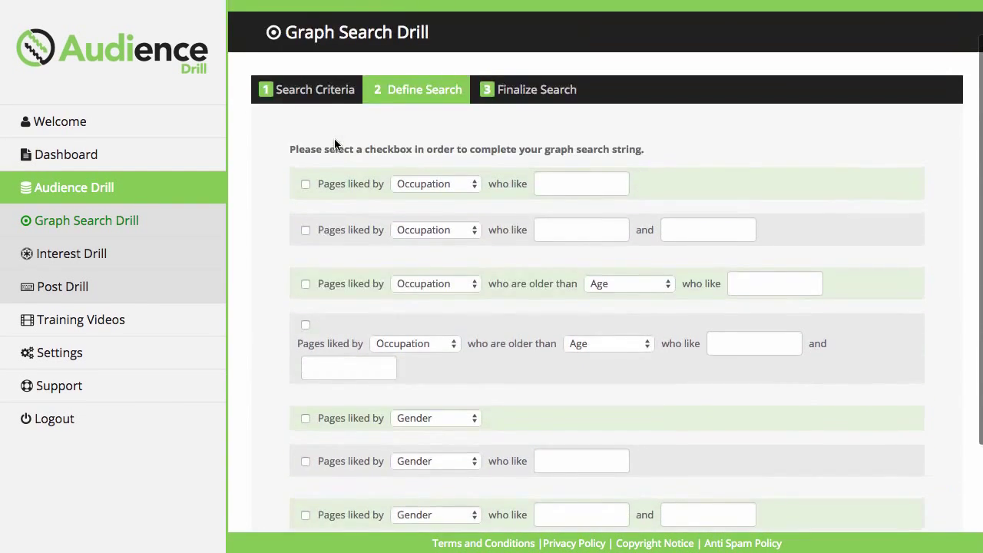
{"action": "scroll", "coordinate": [537, 250], "scroll_direction": "down", "scroll_amount": 3}
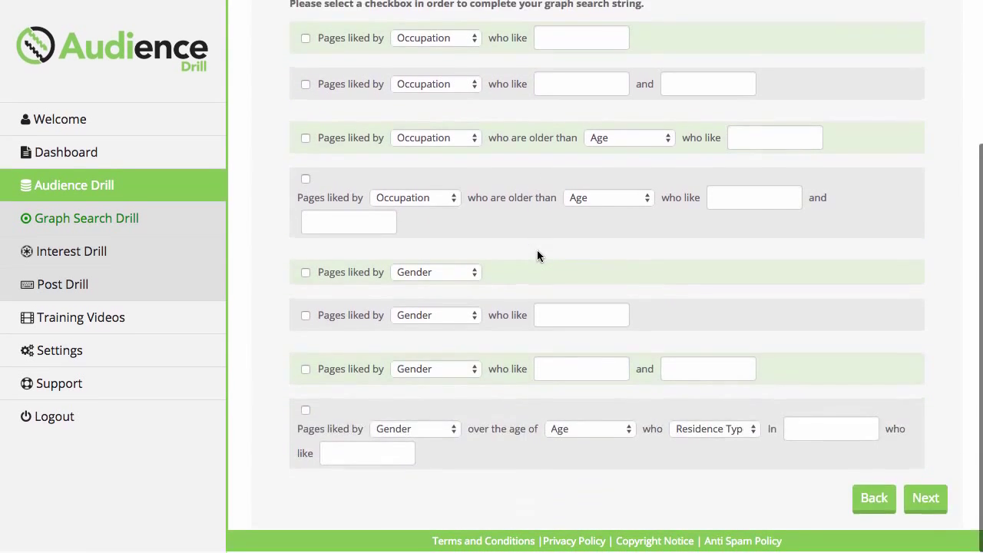
{"action": "scroll", "coordinate": [537, 249], "scroll_direction": "up", "scroll_amount": 3}
{"action": "scroll", "coordinate": [537, 249], "scroll_direction": "down", "scroll_amount": 1}
{"action": "scroll", "coordinate": [537, 250], "scroll_direction": "up", "scroll_amount": 3}
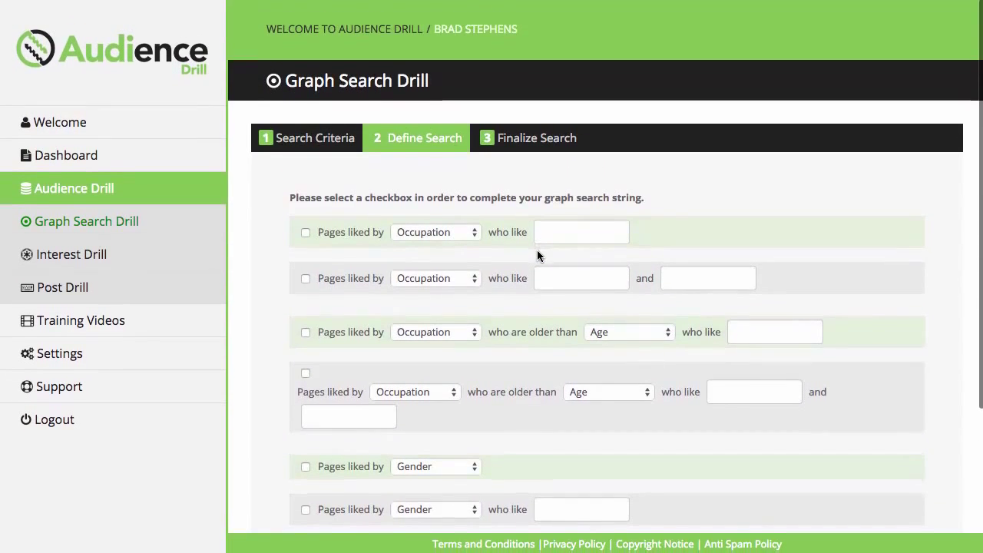
{"action": "left_click", "coordinate": [305, 232]}
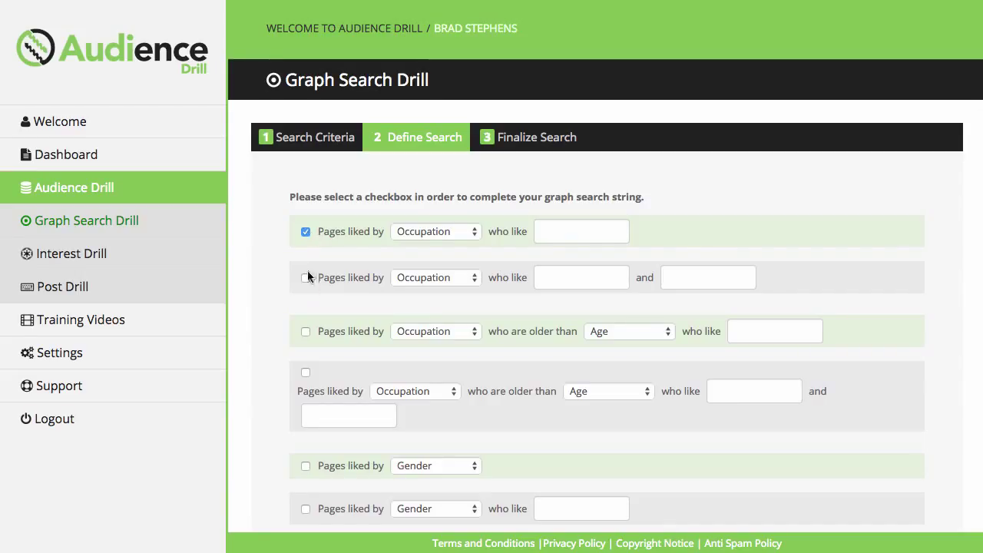
{"action": "left_click", "coordinate": [307, 232]}
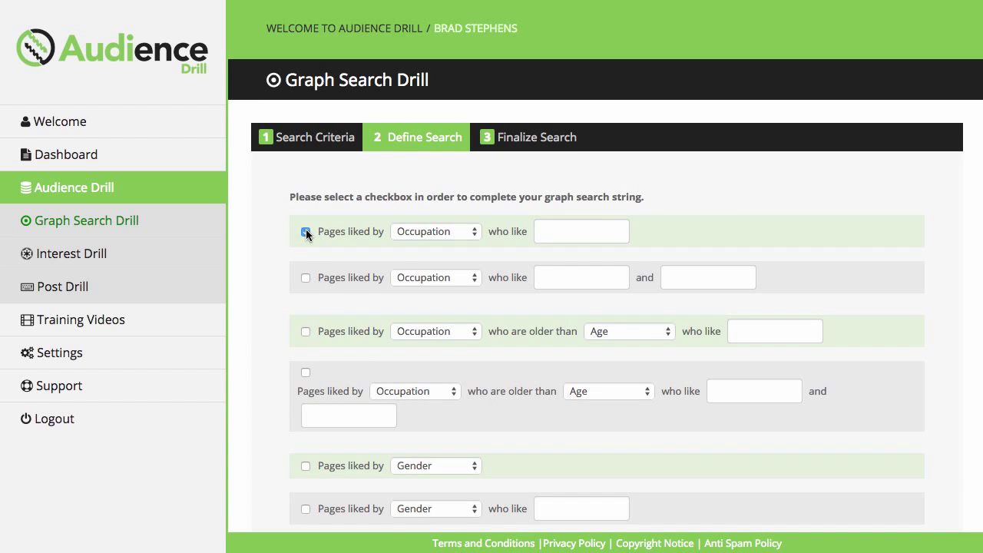
{"action": "left_click", "coordinate": [306, 232]}
Step: Set the occupation in the selected search string to People
{"action": "scroll", "coordinate": [396, 269], "scroll_direction": "down", "scroll_amount": 5}
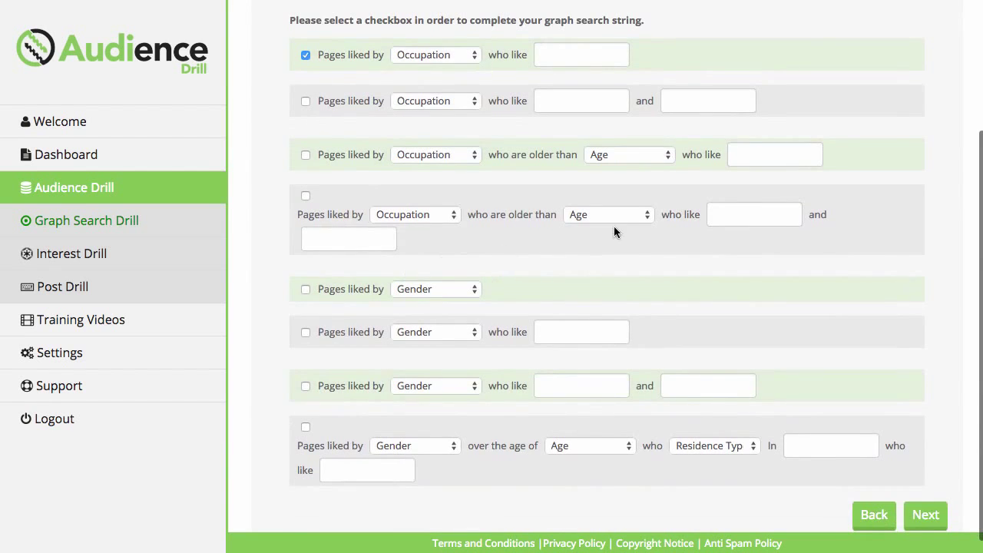
{"action": "scroll", "coordinate": [636, 217], "scroll_direction": "down", "scroll_amount": 1}
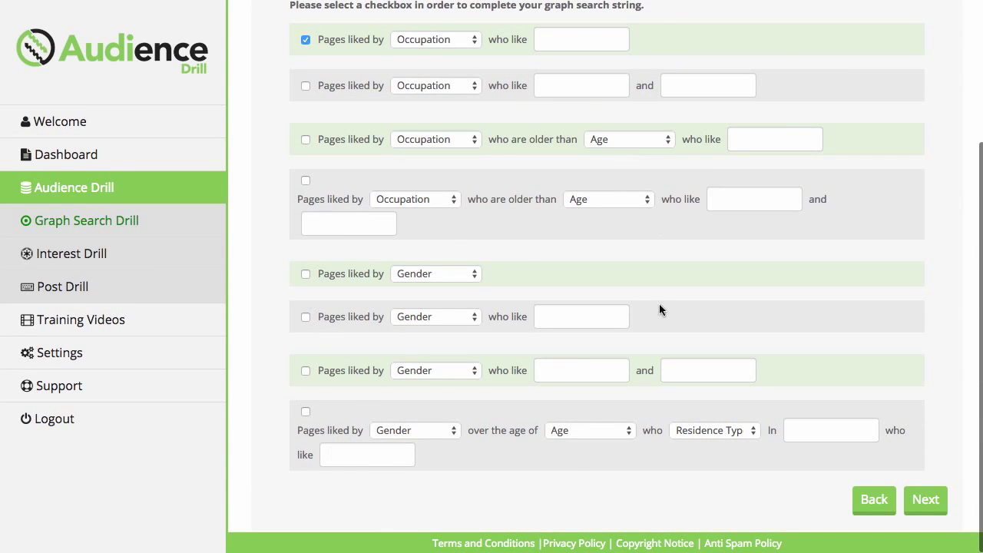
{"action": "scroll", "coordinate": [658, 309], "scroll_direction": "up", "scroll_amount": 5}
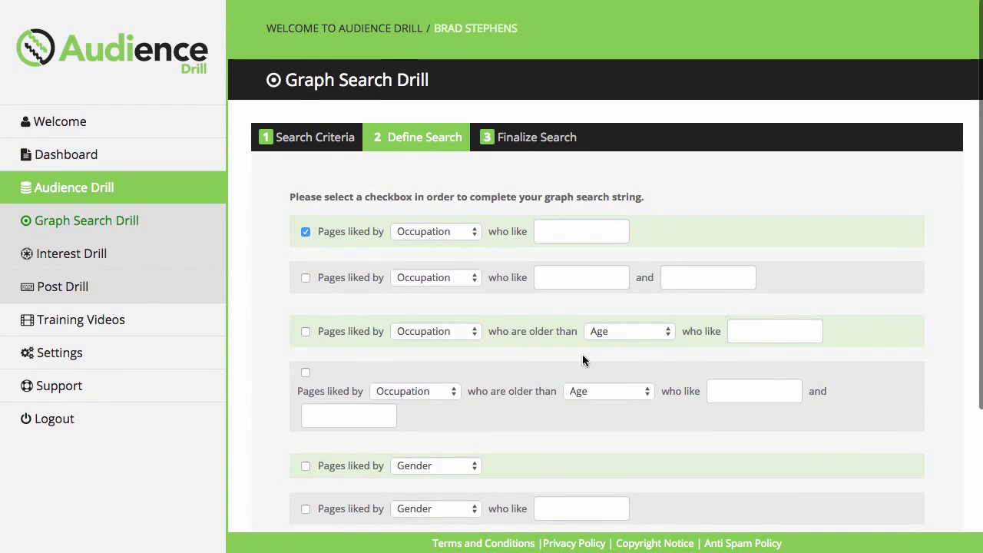
{"action": "scroll", "coordinate": [582, 361], "scroll_direction": "down", "scroll_amount": 5}
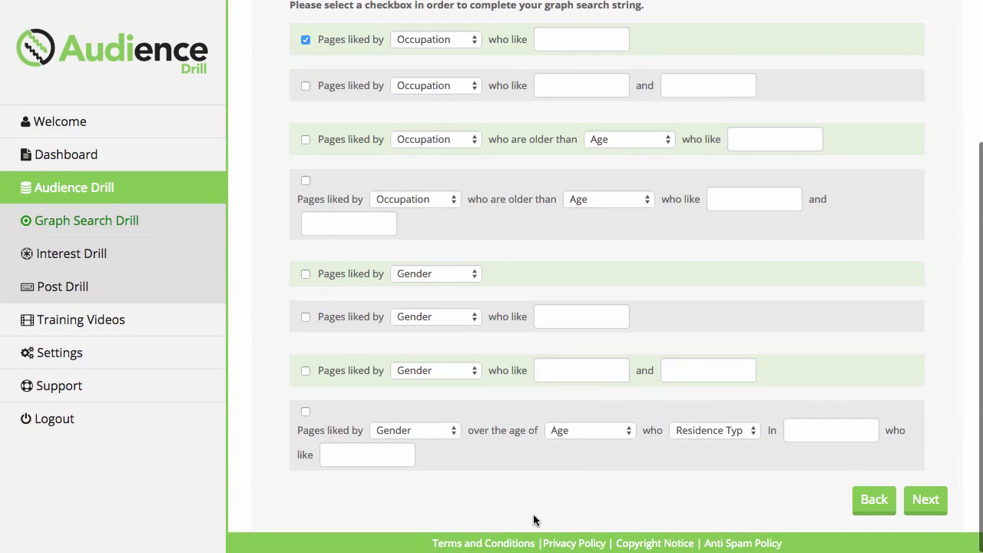
{"action": "scroll", "coordinate": [560, 473], "scroll_direction": "up", "scroll_amount": 5}
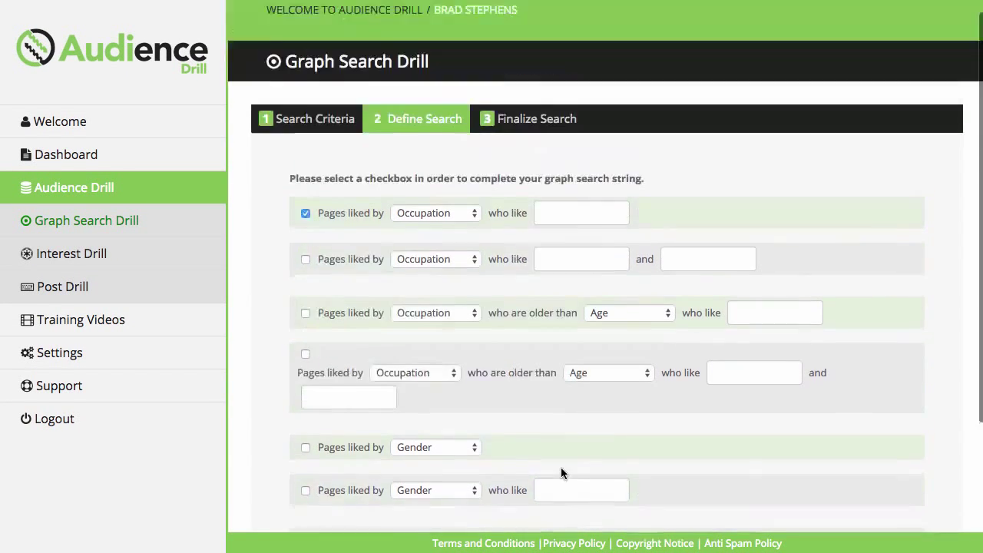
{"action": "left_click", "coordinate": [466, 231]}
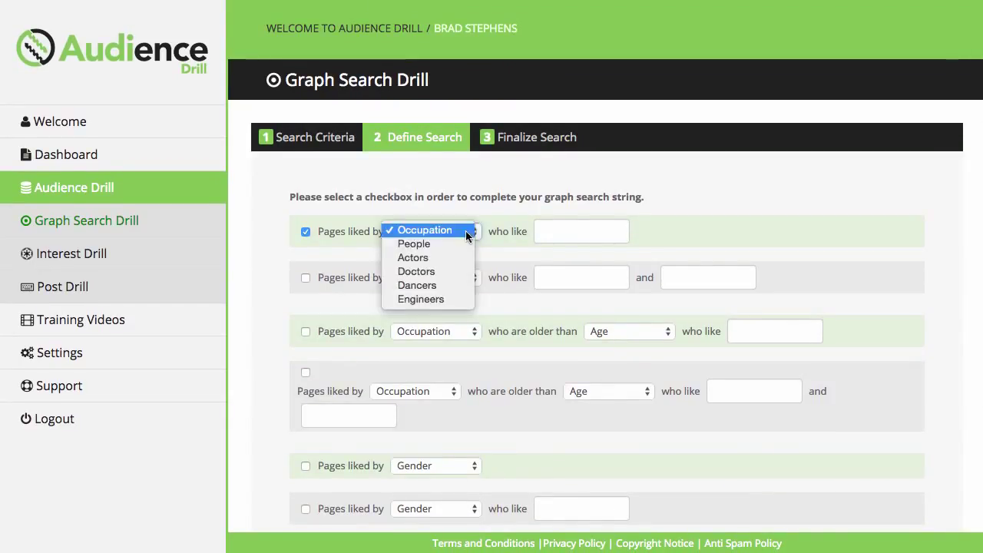
{"action": "left_click", "coordinate": [437, 243]}
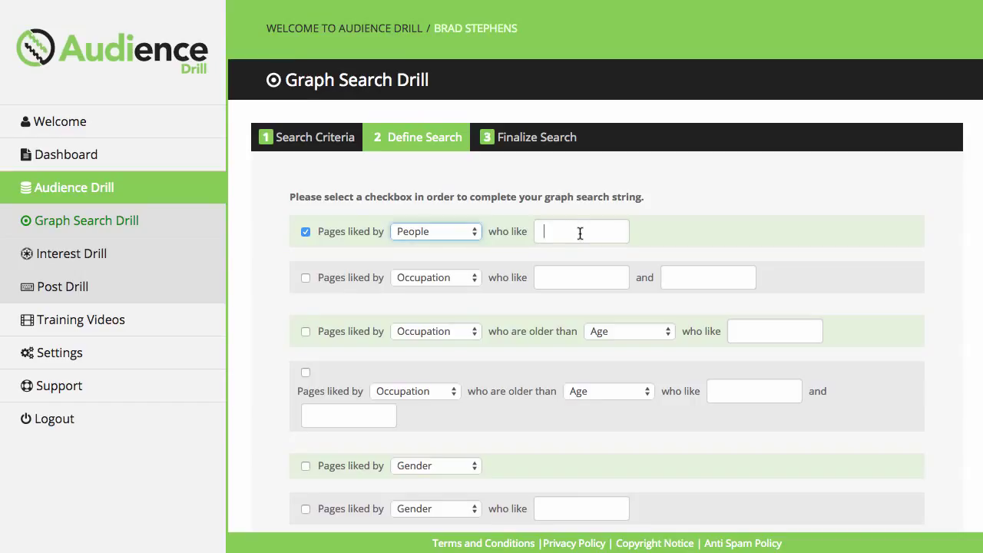
Step: Look up "crochet" as the liked interest, choose Crochet! Magazine from the suggestions, and continue to finalizing the search
{"action": "left_click", "coordinate": [580, 232]}
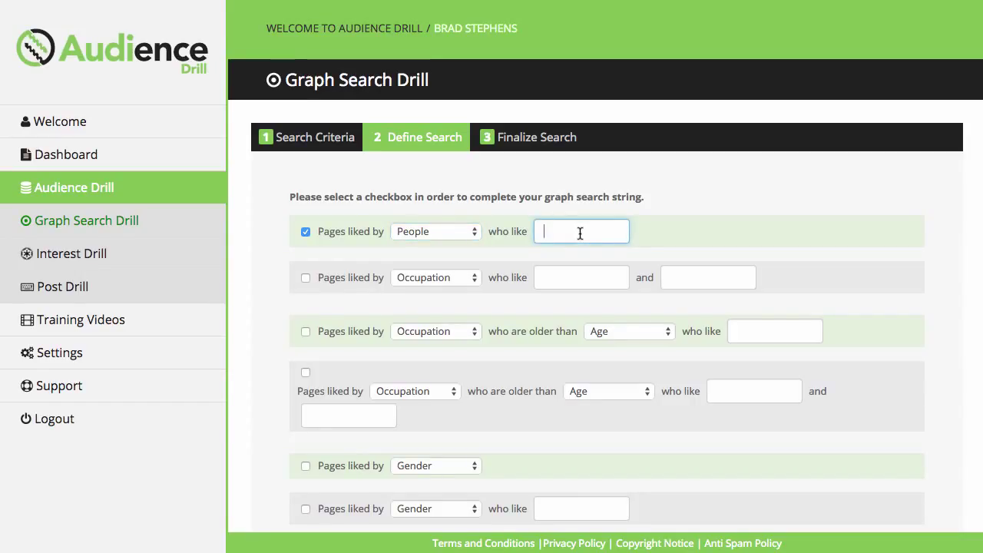
{"action": "type", "text": "crochet"}
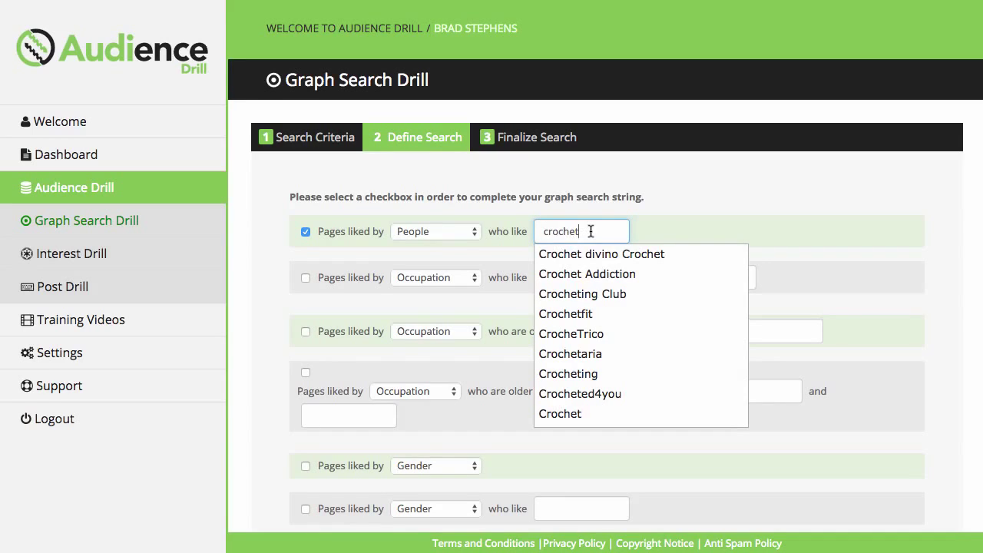
{"action": "scroll", "coordinate": [576, 277], "scroll_direction": "down", "scroll_amount": 3}
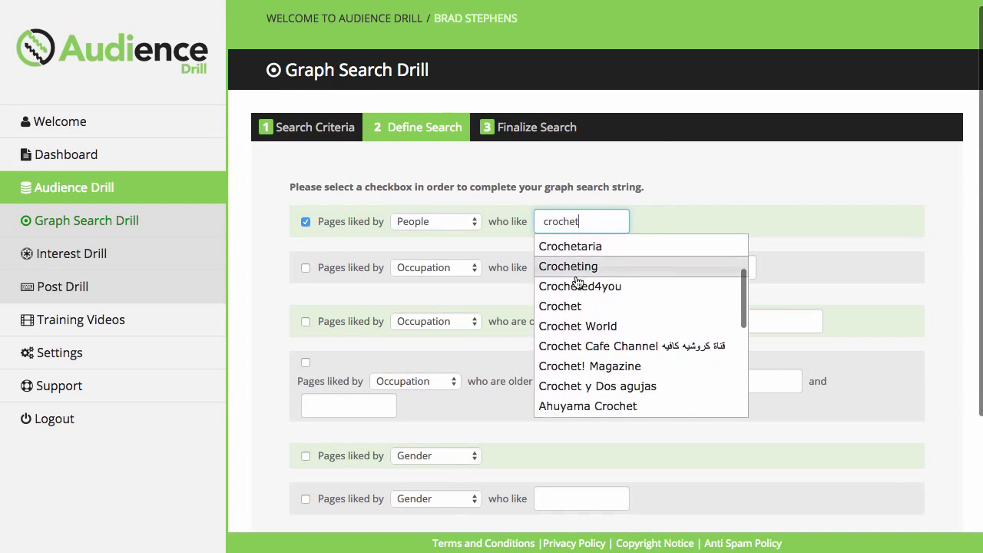
{"action": "scroll", "coordinate": [577, 283], "scroll_direction": "down", "scroll_amount": 2}
{"action": "scroll", "coordinate": [578, 283], "scroll_direction": "up", "scroll_amount": 3}
{"action": "scroll", "coordinate": [577, 282], "scroll_direction": "down", "scroll_amount": 3}
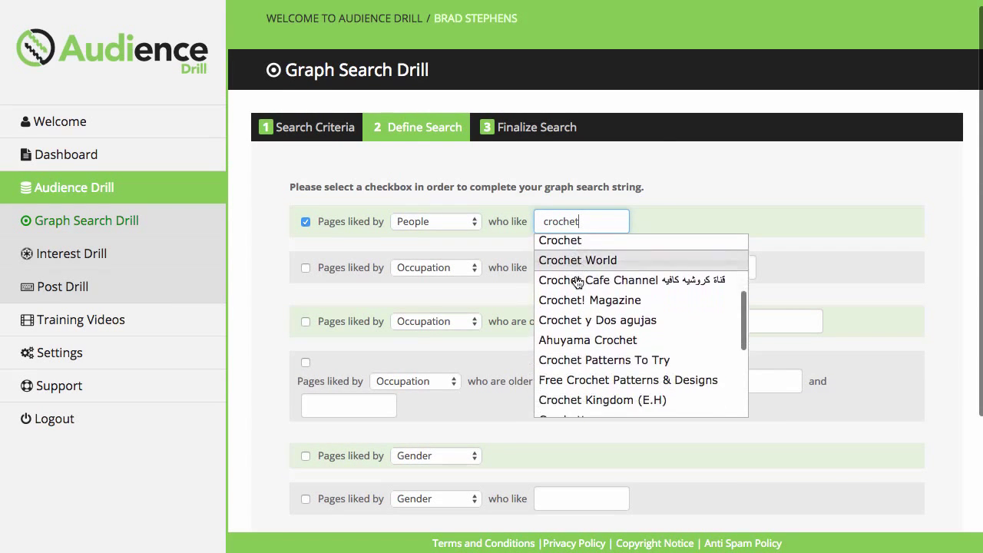
{"action": "scroll", "coordinate": [577, 282], "scroll_direction": "down", "scroll_amount": 5}
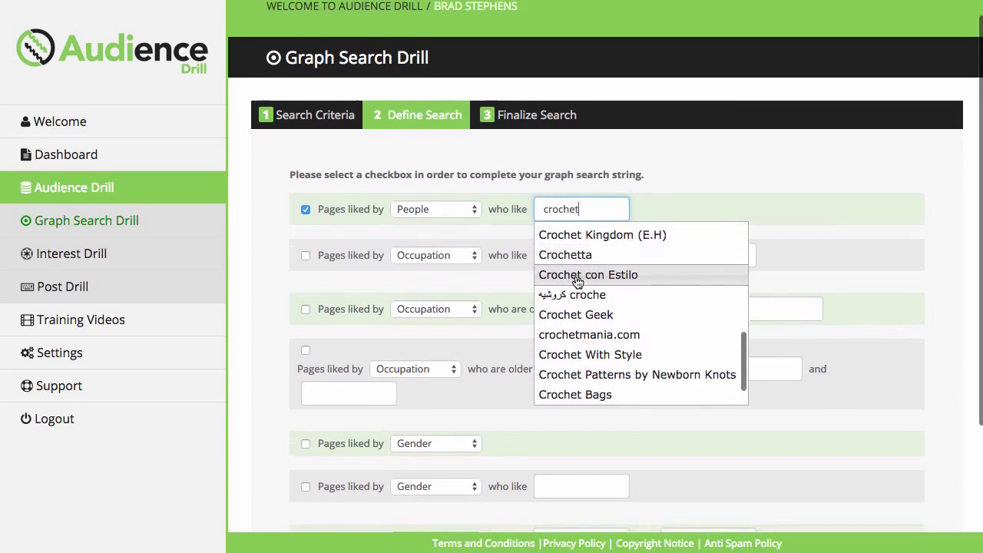
{"action": "scroll", "coordinate": [577, 283], "scroll_direction": "down", "scroll_amount": 1}
{"action": "scroll", "coordinate": [578, 282], "scroll_direction": "up", "scroll_amount": 5}
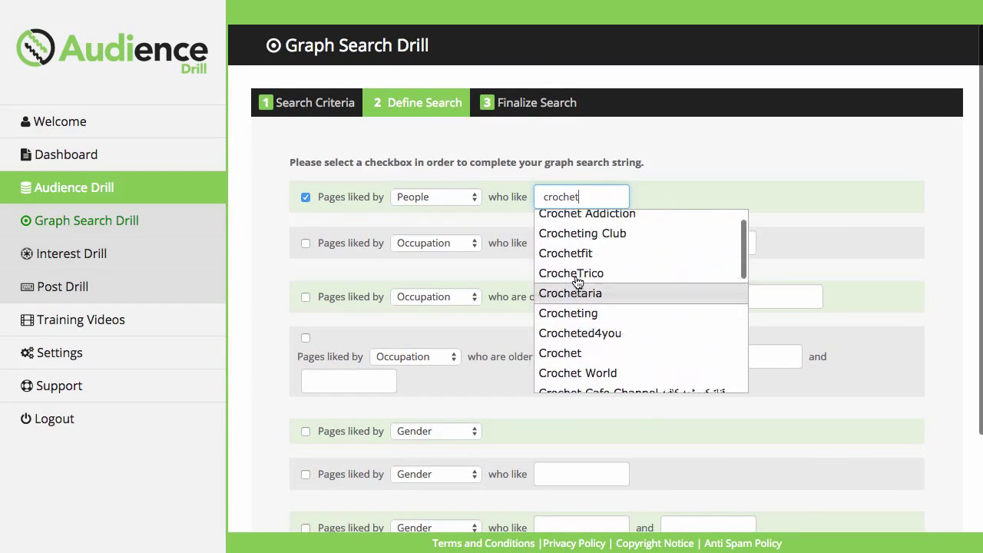
{"action": "scroll", "coordinate": [577, 282], "scroll_direction": "down", "scroll_amount": 3}
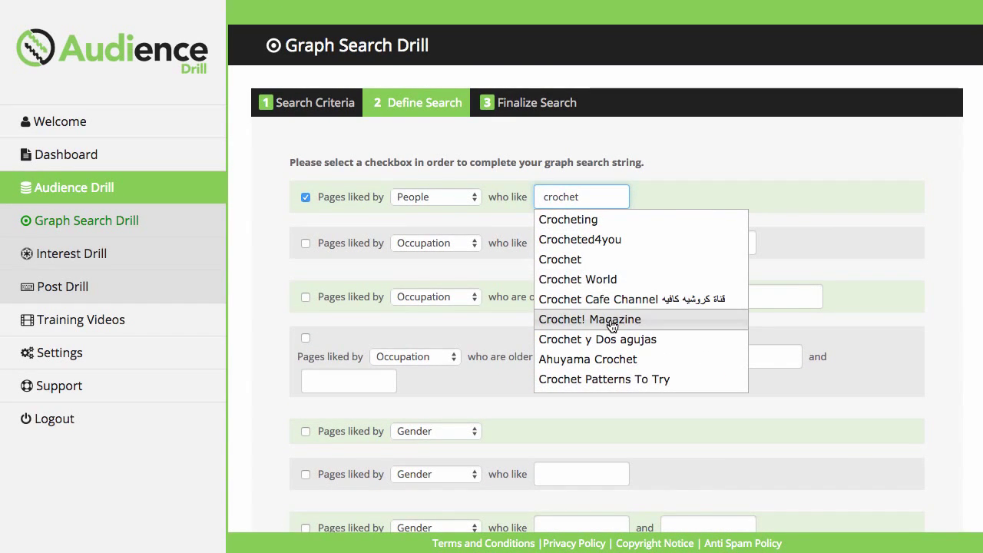
{"action": "left_click", "coordinate": [603, 323]}
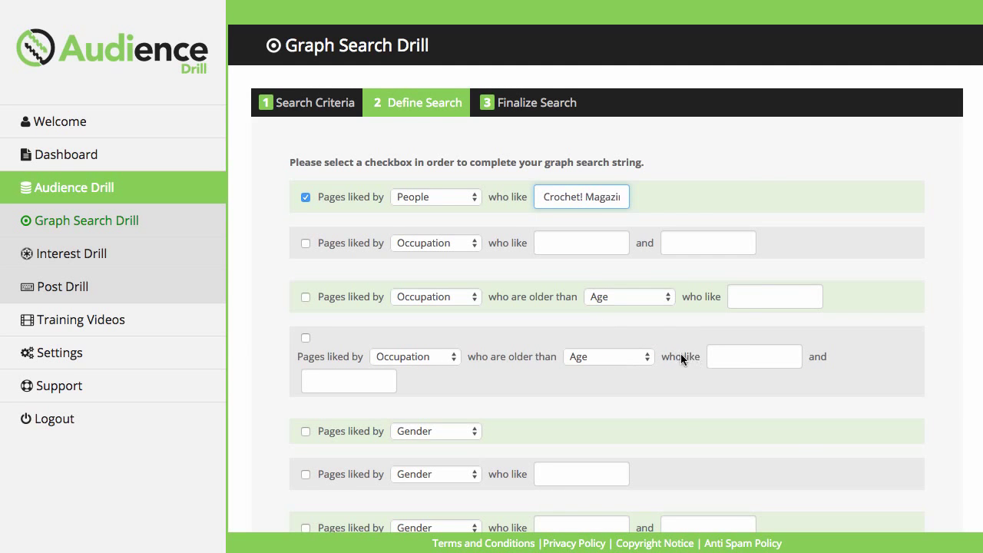
{"action": "scroll", "coordinate": [721, 373], "scroll_direction": "down", "scroll_amount": 5}
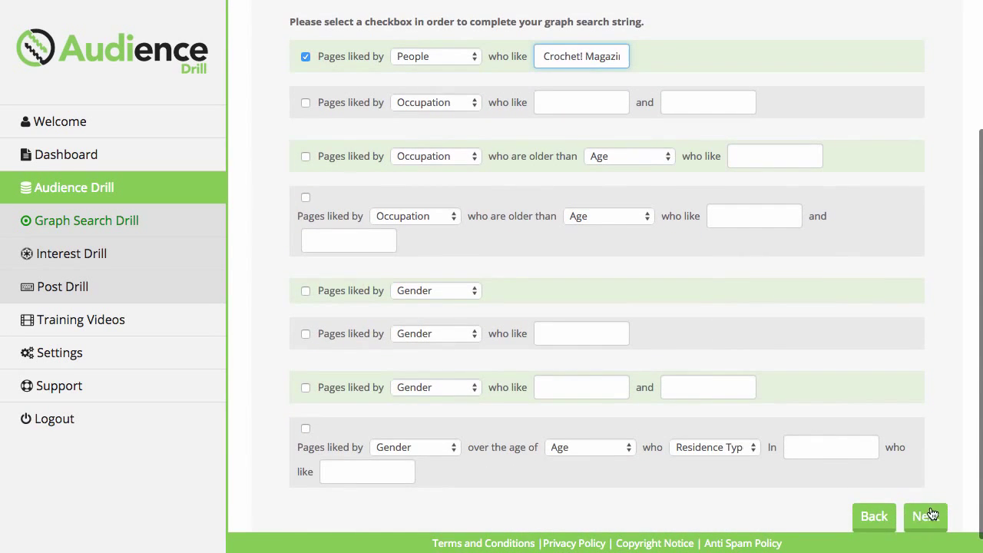
{"action": "left_click", "coordinate": [924, 513]}
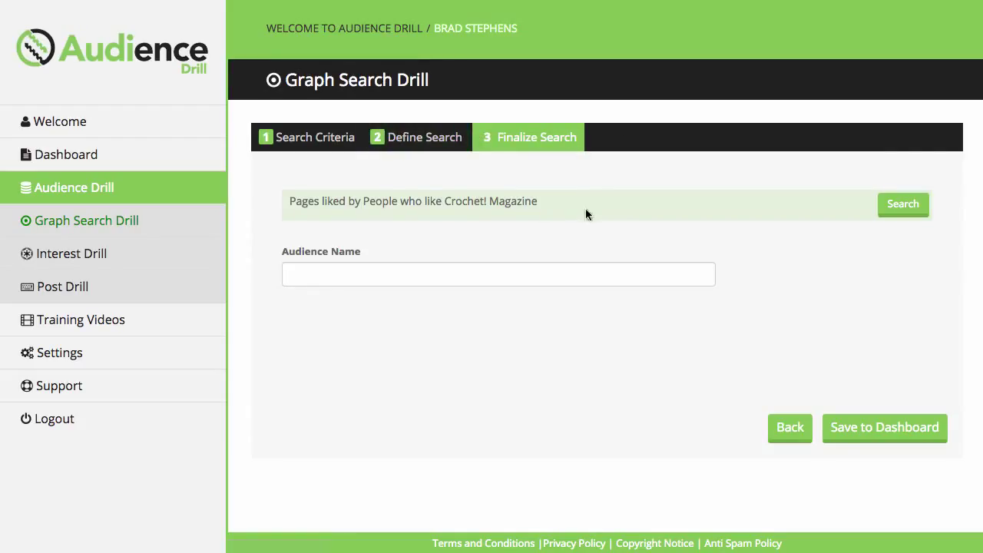
{"action": "left_click_drag", "start_coordinate": [585, 214], "coordinate": [364, 186]}
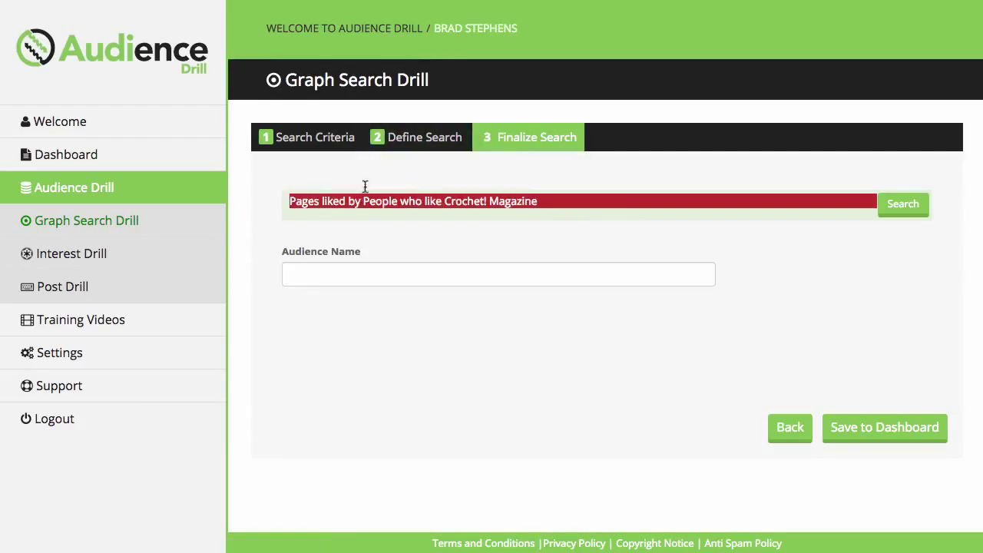
{"action": "left_click", "coordinate": [553, 210]}
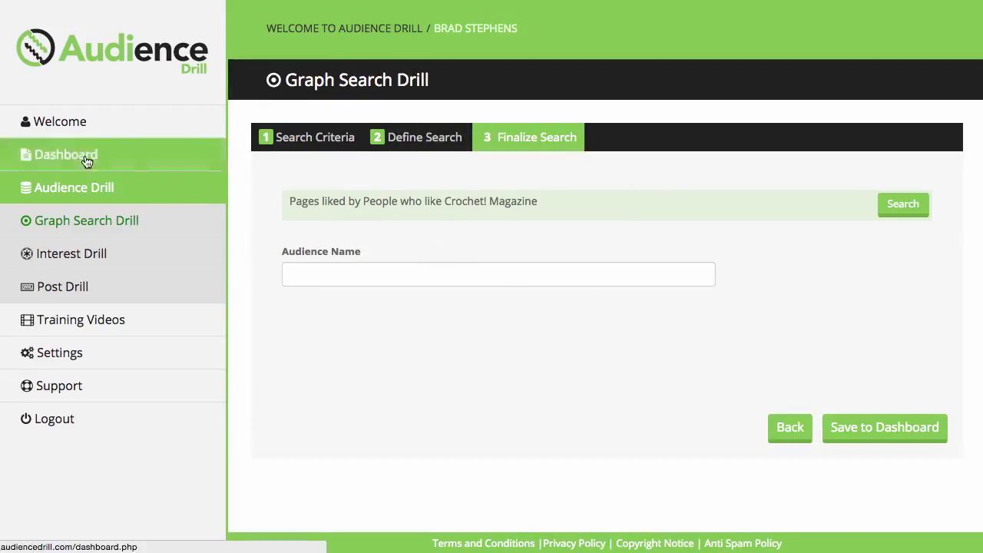
{"action": "left_click", "coordinate": [377, 274]}
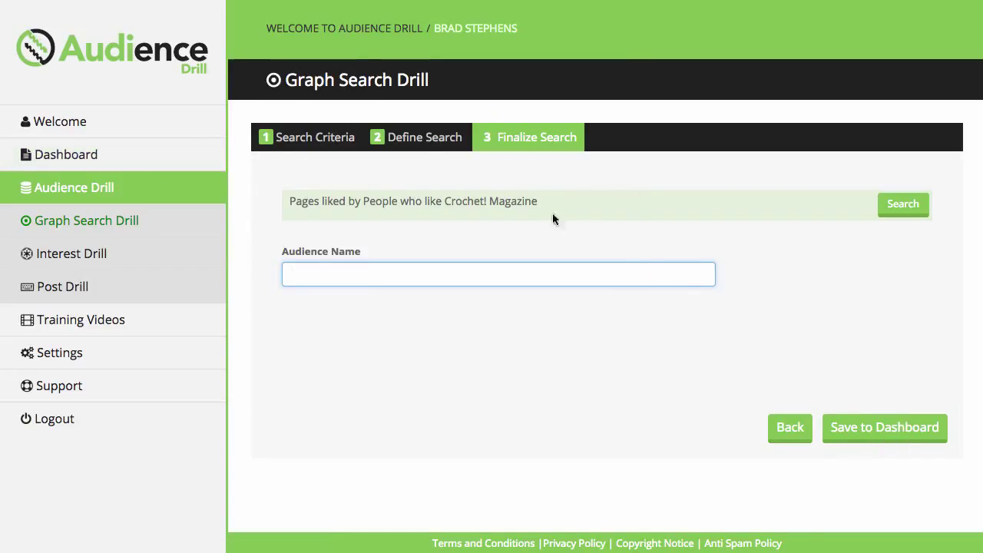
{"action": "left_click", "coordinate": [794, 243]}
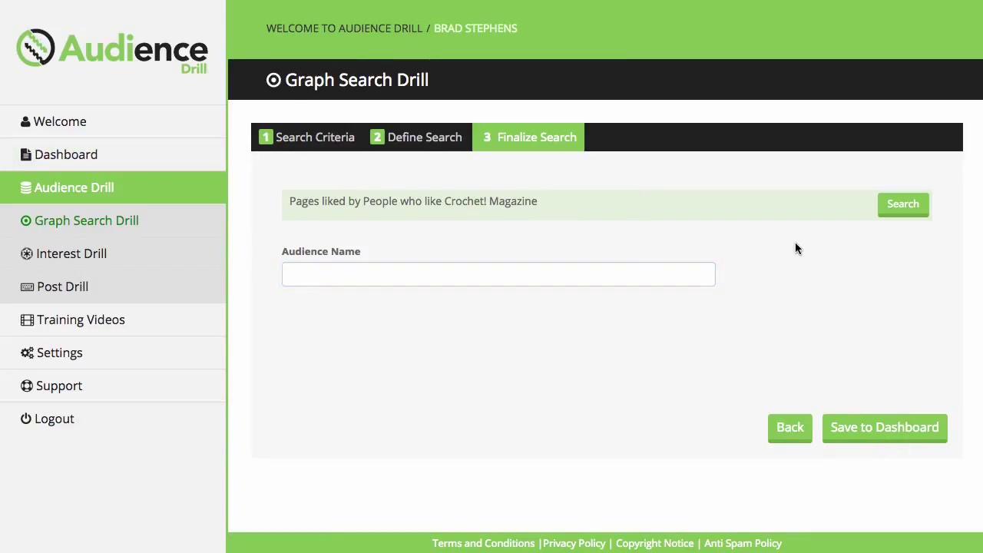
Step: Run the finalized search on Facebook and browse the pages liked by people who like Crochet! Magazine
{"action": "left_click", "coordinate": [897, 215]}
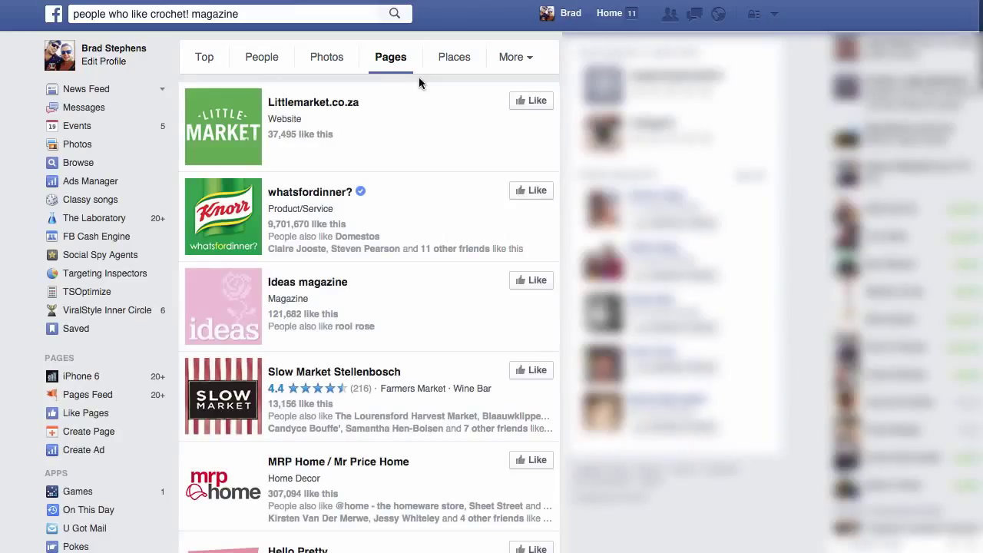
{"action": "scroll", "coordinate": [419, 77], "scroll_direction": "down", "scroll_amount": 5}
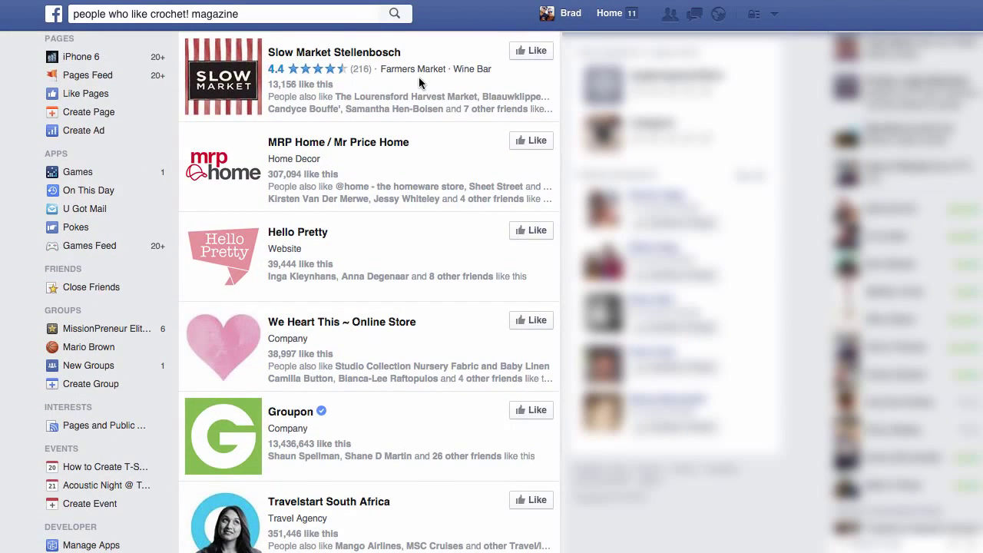
{"action": "scroll", "coordinate": [419, 76], "scroll_direction": "down", "scroll_amount": 2}
{"action": "scroll", "coordinate": [420, 83], "scroll_direction": "down", "scroll_amount": 1}
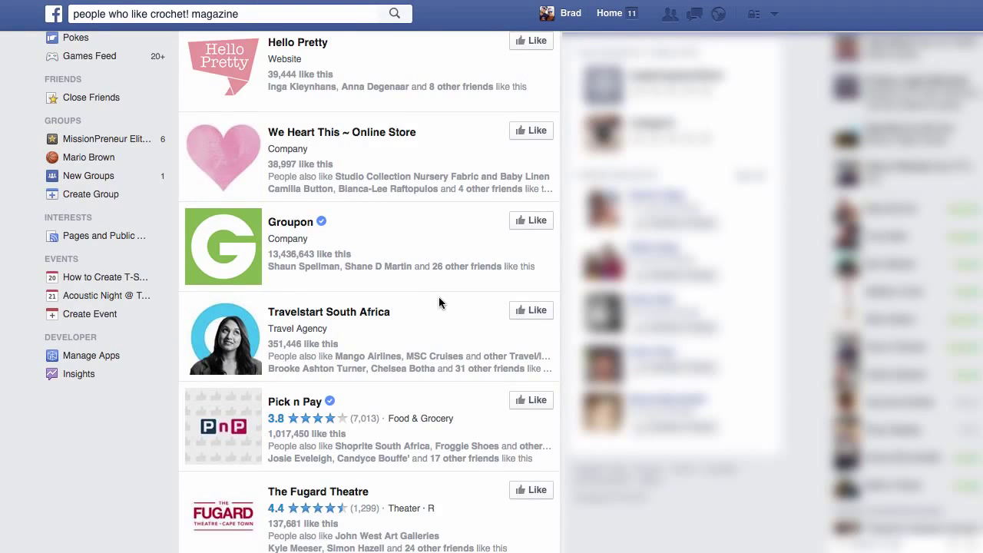
{"action": "scroll", "coordinate": [438, 303], "scroll_direction": "down", "scroll_amount": 1}
{"action": "scroll", "coordinate": [439, 302], "scroll_direction": "up", "scroll_amount": 3}
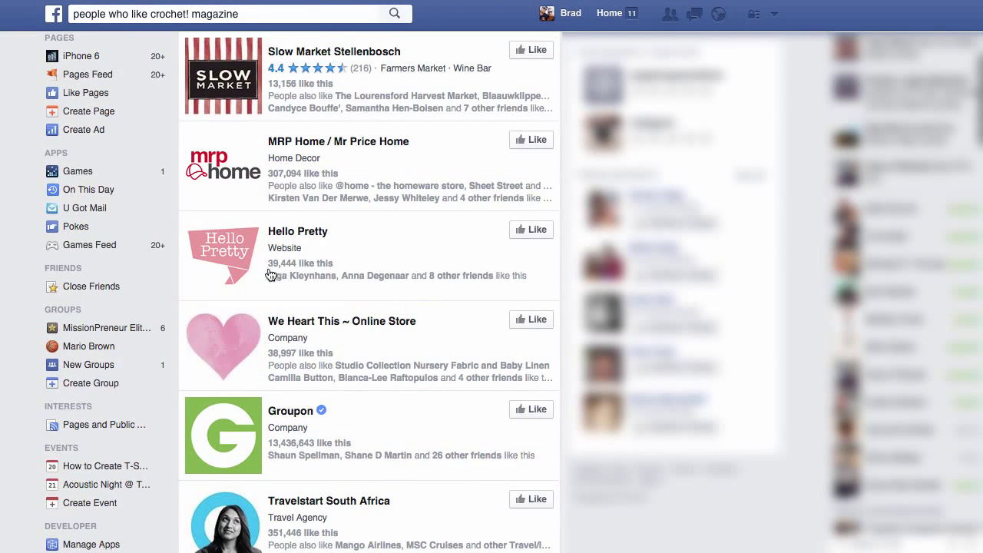
Step: Examine the rest of the Facebook page results for crochet-related and other pages this audience likes
{"action": "scroll", "coordinate": [413, 293], "scroll_direction": "up", "scroll_amount": 3}
{"action": "scroll", "coordinate": [411, 292], "scroll_direction": "up", "scroll_amount": 1}
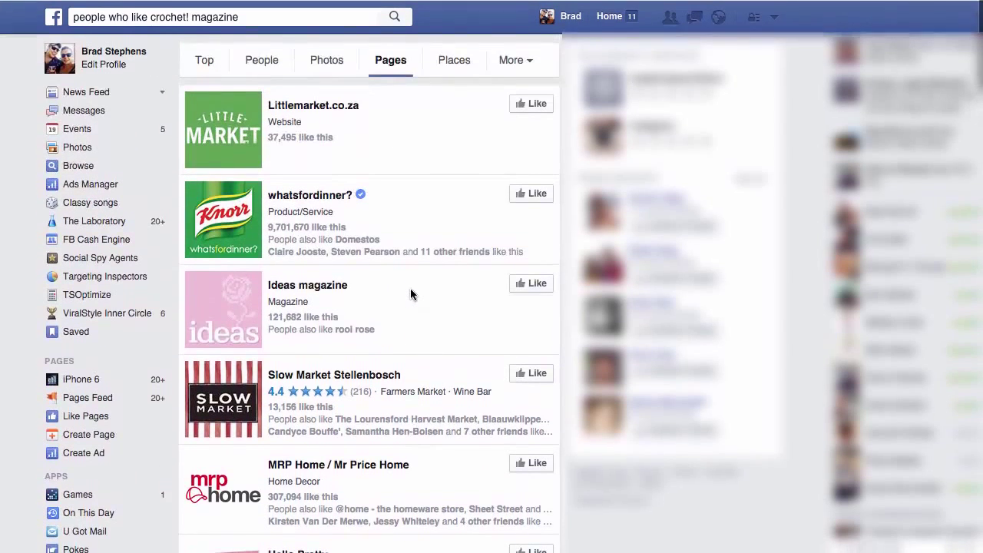
{"action": "scroll", "coordinate": [410, 288], "scroll_direction": "down", "scroll_amount": 1}
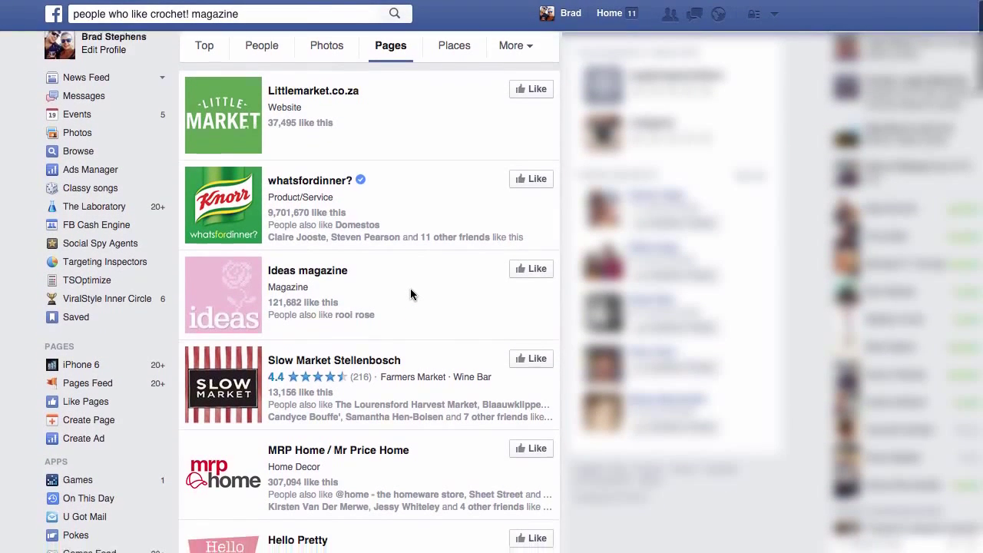
{"action": "scroll", "coordinate": [415, 290], "scroll_direction": "down", "scroll_amount": 3}
{"action": "scroll", "coordinate": [419, 291], "scroll_direction": "down", "scroll_amount": 10}
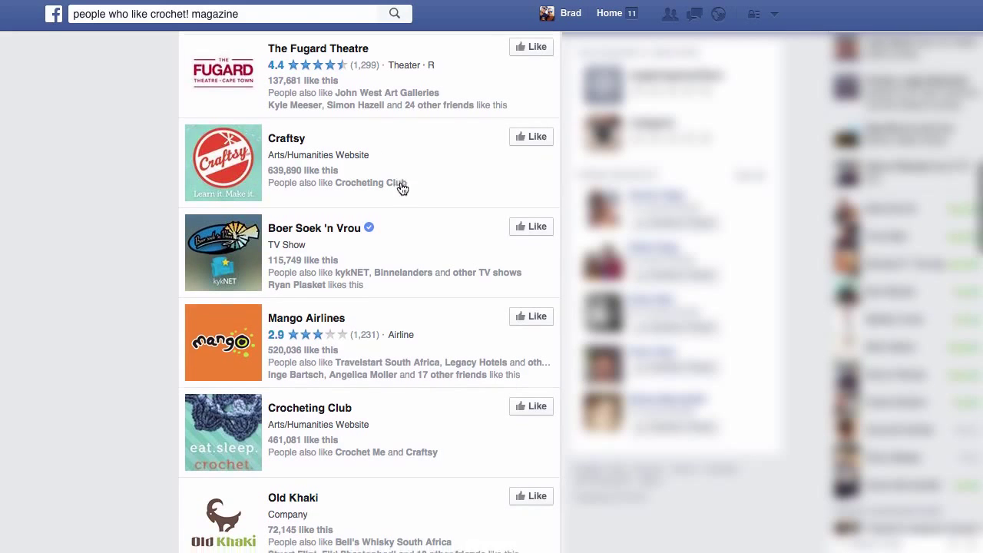
{"action": "scroll", "coordinate": [400, 186], "scroll_direction": "down", "scroll_amount": 5}
{"action": "scroll", "coordinate": [400, 182], "scroll_direction": "down", "scroll_amount": 6}
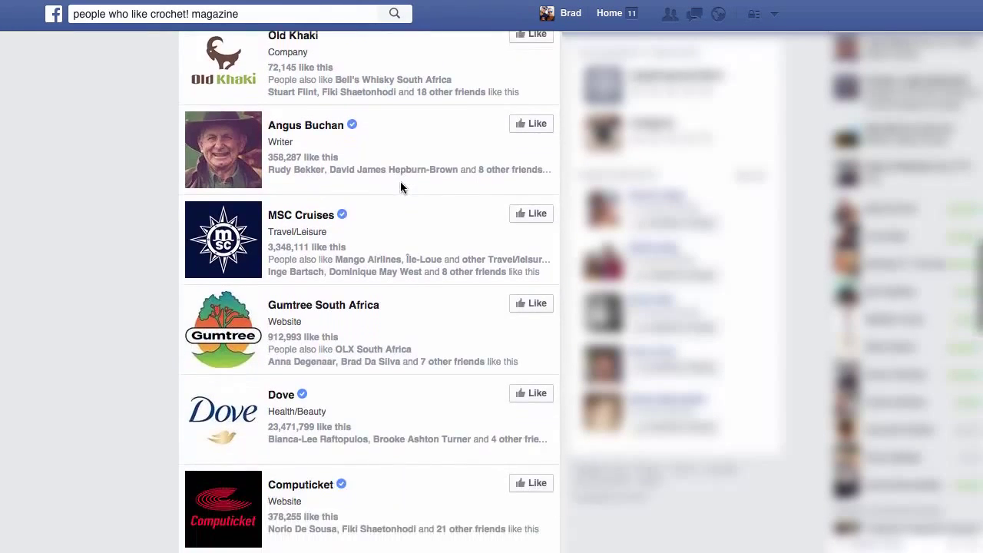
{"action": "scroll", "coordinate": [400, 181], "scroll_direction": "down", "scroll_amount": 3}
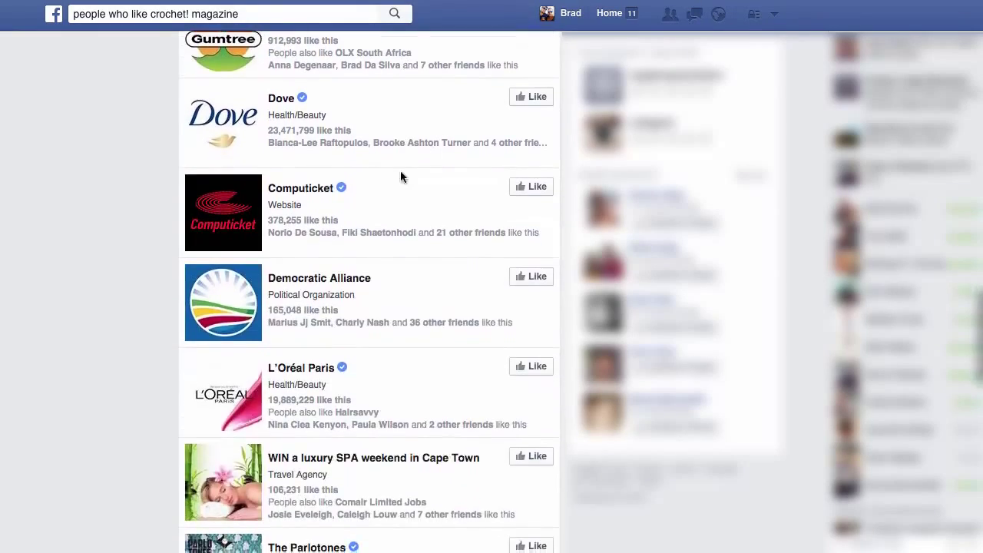
{"action": "key", "text": "Home"}
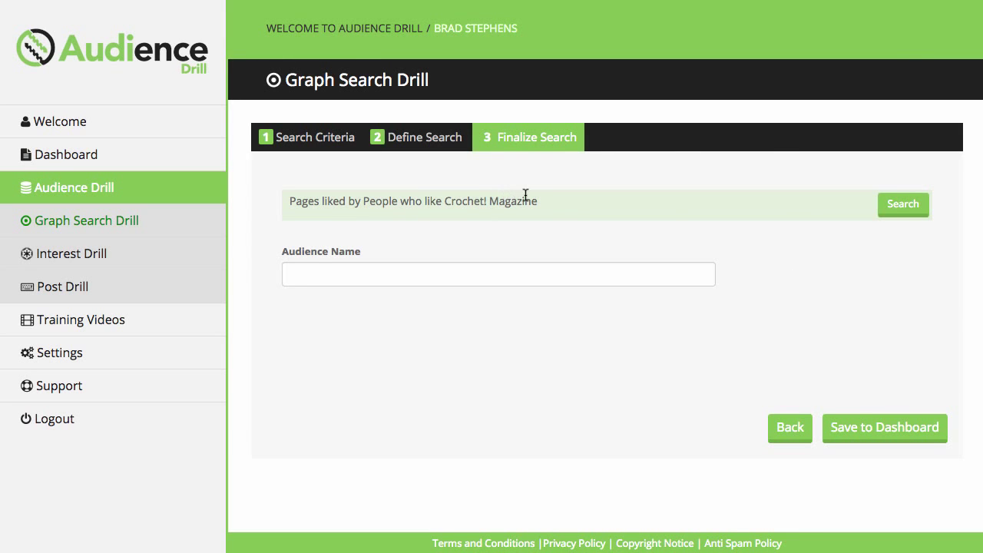
Step: Return to defining the search and set the age-limited string with two interests to Engineers older than 25
{"action": "left_click", "coordinate": [799, 428]}
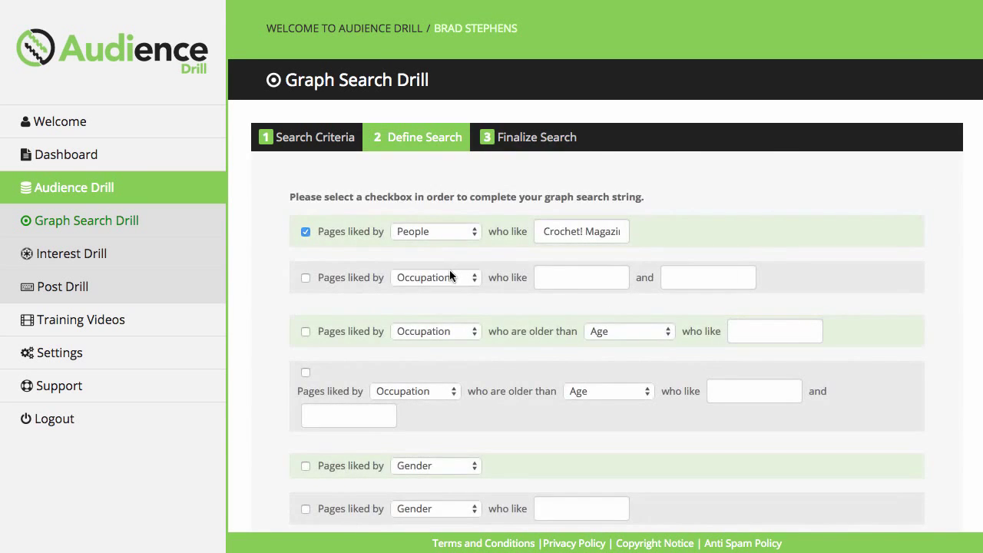
{"action": "scroll", "coordinate": [566, 279], "scroll_direction": "down", "scroll_amount": 3}
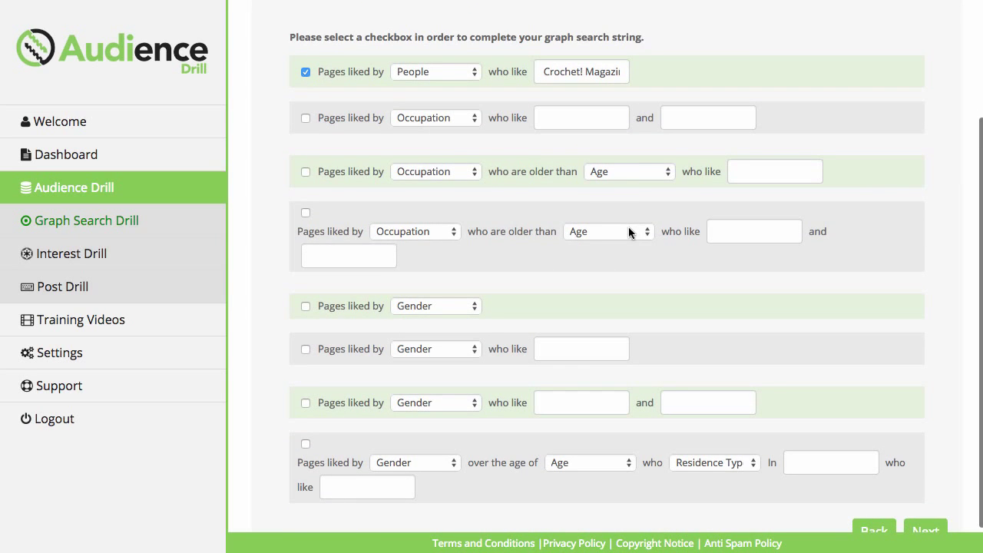
{"action": "left_click", "coordinate": [429, 229]}
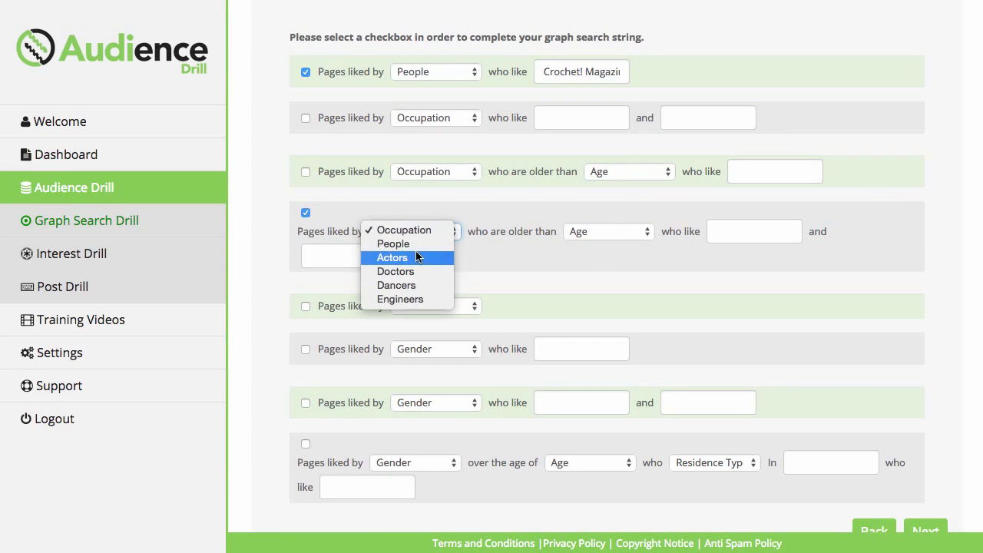
{"action": "left_click", "coordinate": [413, 301]}
{"action": "left_click", "coordinate": [585, 231]}
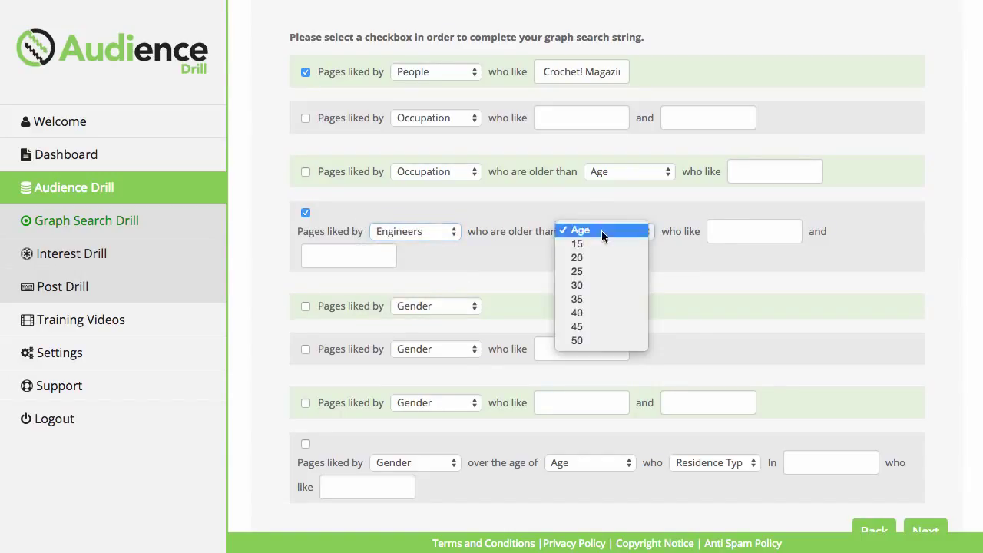
{"action": "left_click", "coordinate": [598, 273]}
{"action": "left_click", "coordinate": [746, 233]}
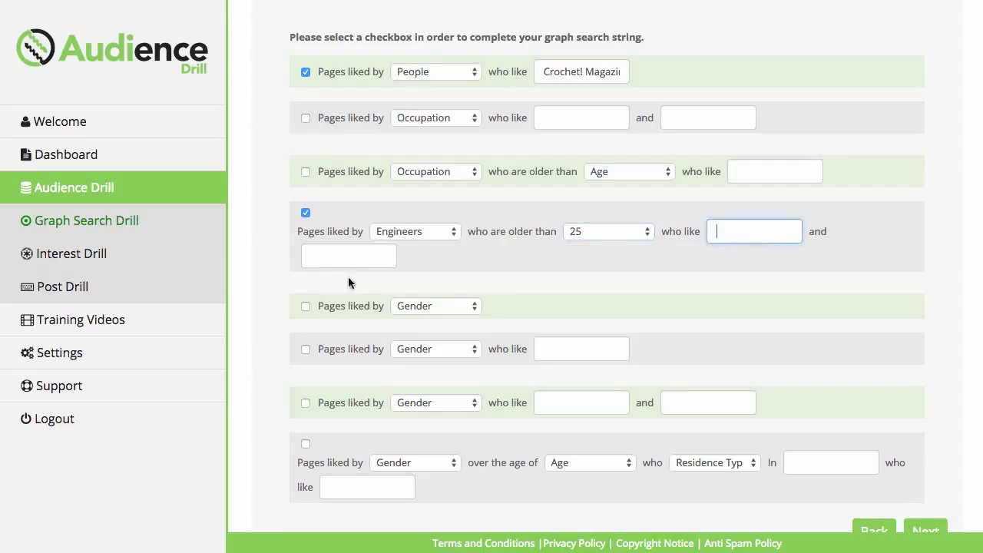
{"action": "left_click", "coordinate": [345, 259]}
{"action": "left_click", "coordinate": [757, 237]}
{"action": "left_click", "coordinate": [360, 259]}
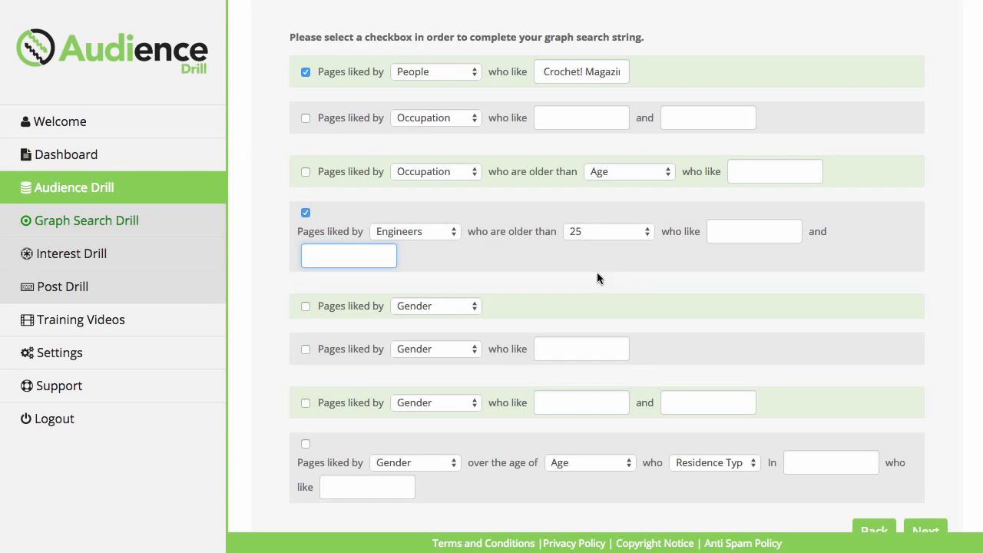
Step: Go back to the search criteria, change them to Favorite Interests, and continue to defining the search
{"action": "scroll", "coordinate": [555, 267], "scroll_direction": "down", "scroll_amount": 1}
{"action": "scroll", "coordinate": [555, 267], "scroll_direction": "up", "scroll_amount": 1}
{"action": "scroll", "coordinate": [545, 244], "scroll_direction": "up", "scroll_amount": 3}
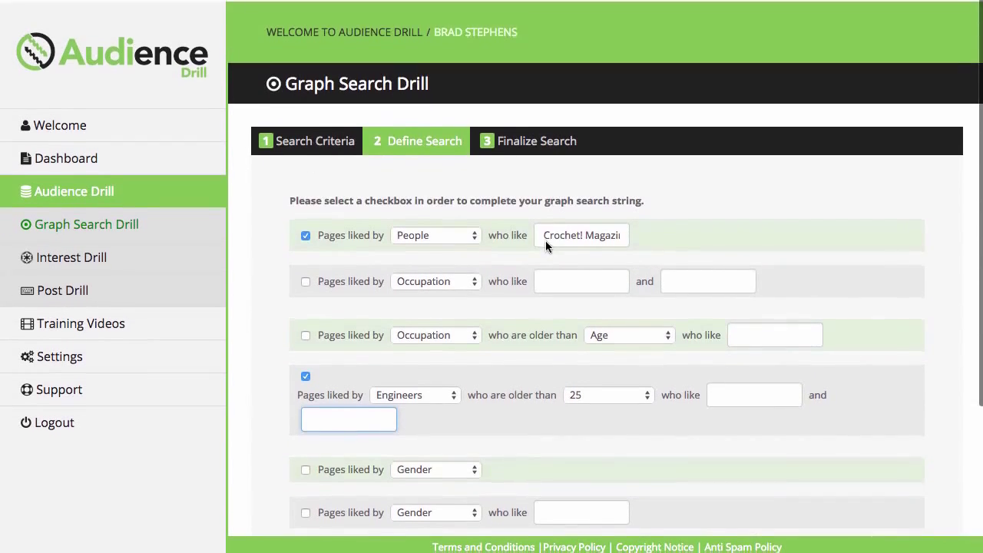
{"action": "scroll", "coordinate": [392, 219], "scroll_direction": "down", "scroll_amount": 4}
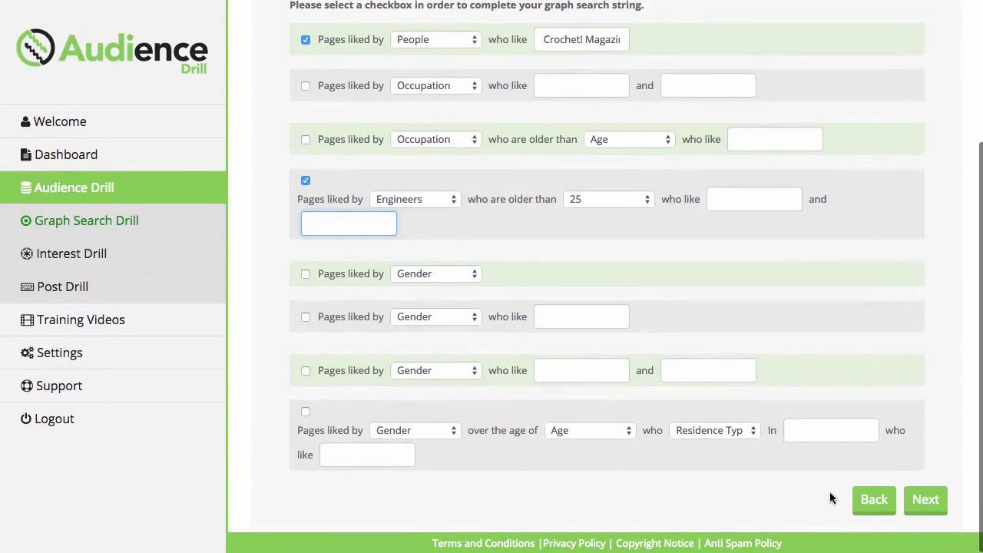
{"action": "left_click", "coordinate": [863, 498]}
{"action": "left_click", "coordinate": [404, 191]}
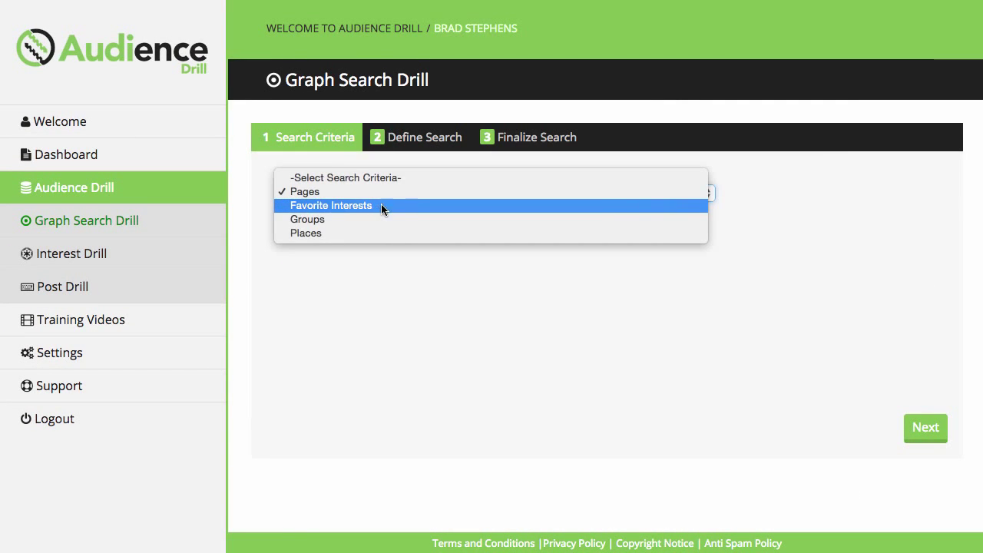
{"action": "left_click", "coordinate": [396, 206]}
{"action": "left_click", "coordinate": [933, 428]}
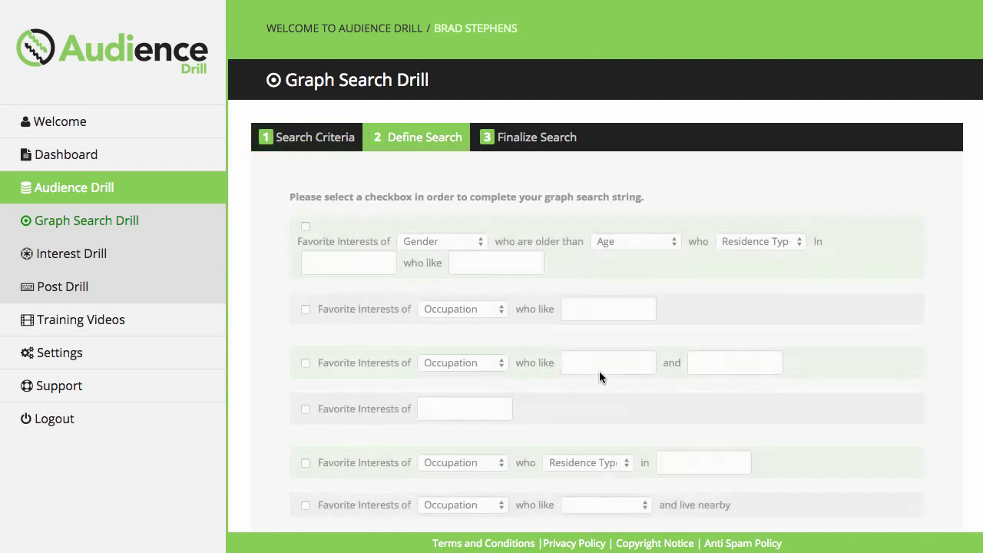
Step: Select the string for favorite interests of an occupation who like two interests, and set the occupation to People
{"action": "scroll", "coordinate": [487, 314], "scroll_direction": "down", "scroll_amount": 1}
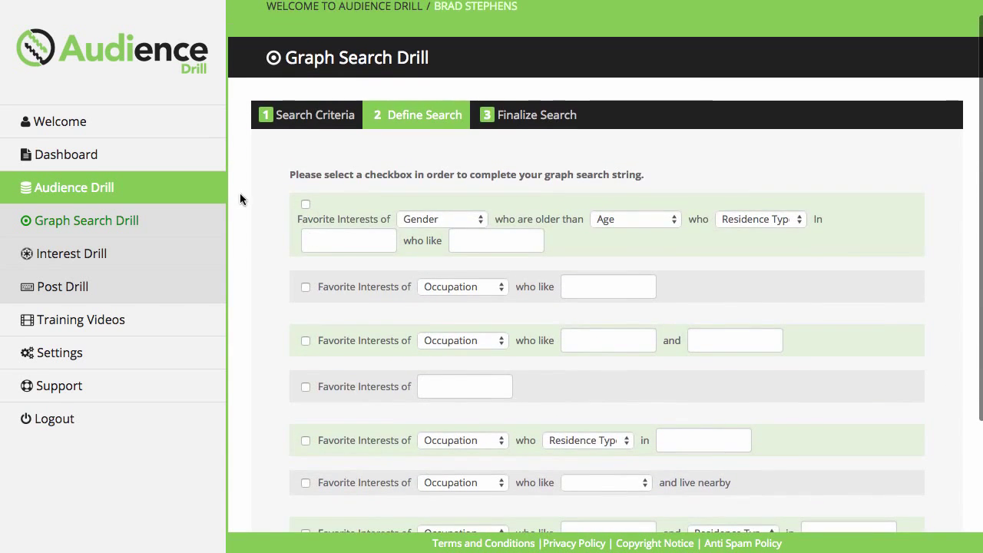
{"action": "scroll", "coordinate": [301, 250], "scroll_direction": "down", "scroll_amount": 2}
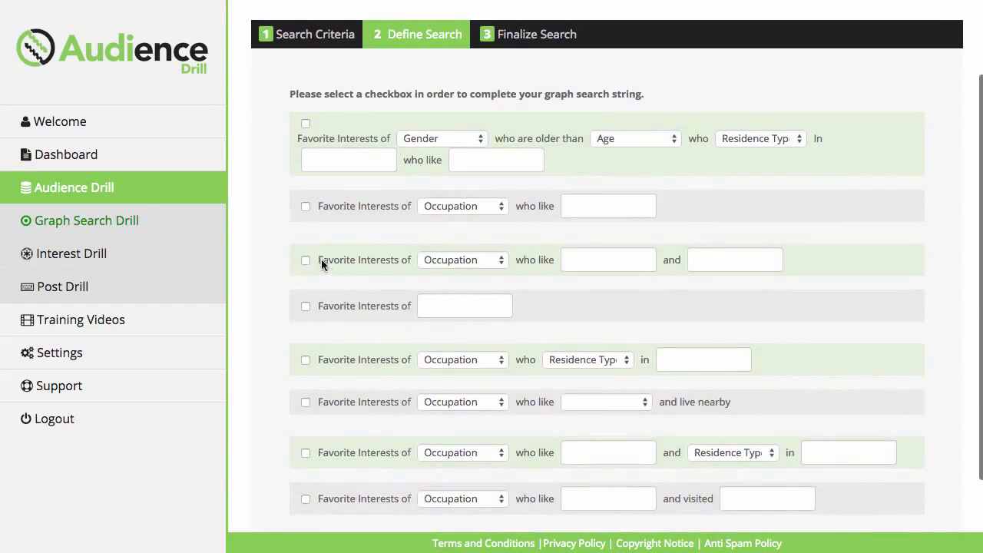
{"action": "left_click", "coordinate": [304, 259]}
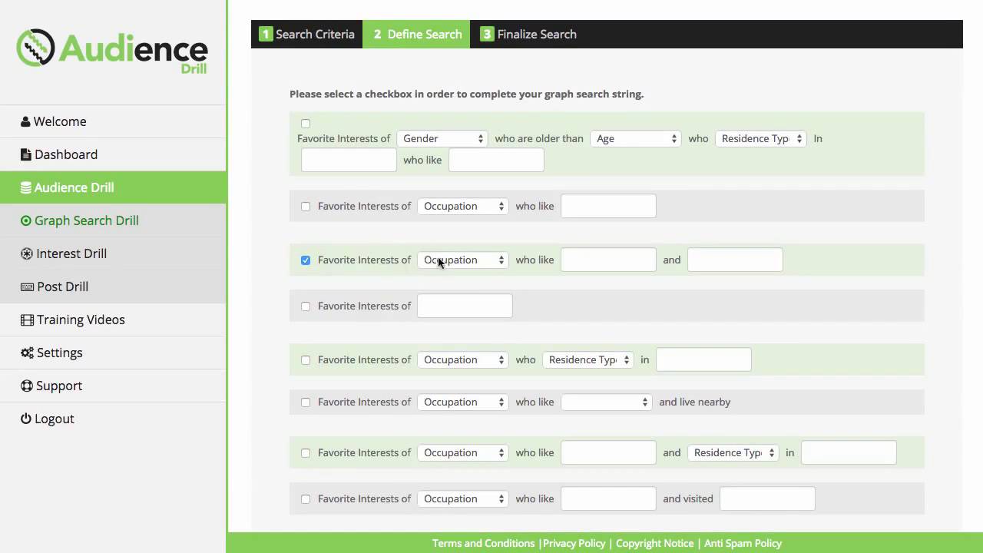
{"action": "left_click", "coordinate": [490, 258]}
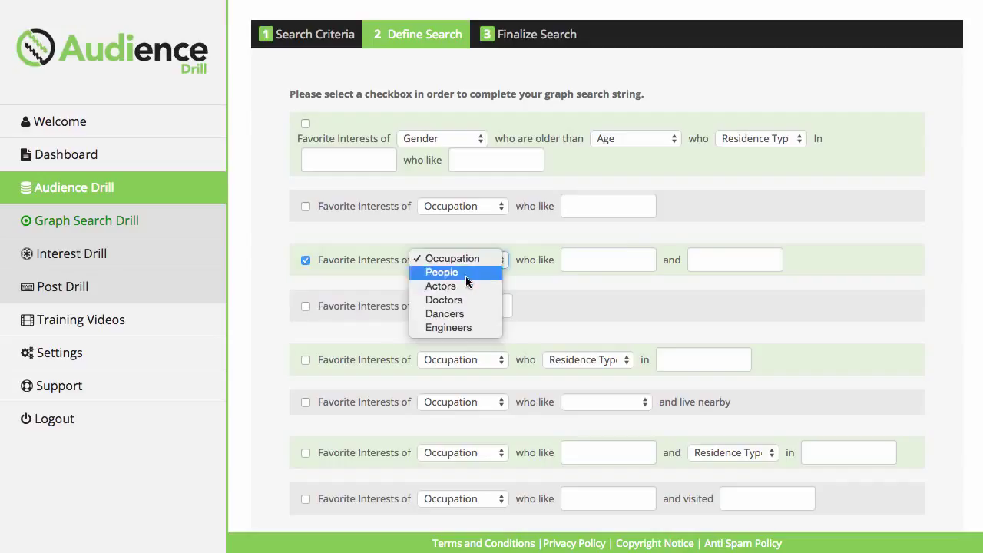
{"action": "left_click", "coordinate": [465, 276]}
Step: Set the two liked interests to Surfing and Skateboarding from the suggestions, and continue to finalizing the search
{"action": "left_click", "coordinate": [623, 259]}
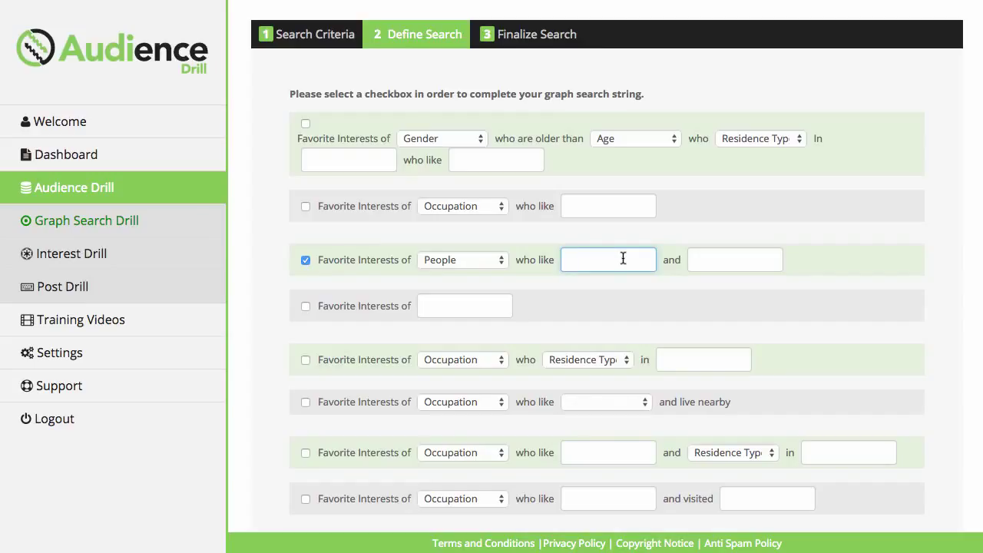
{"action": "type", "text": "surfing"}
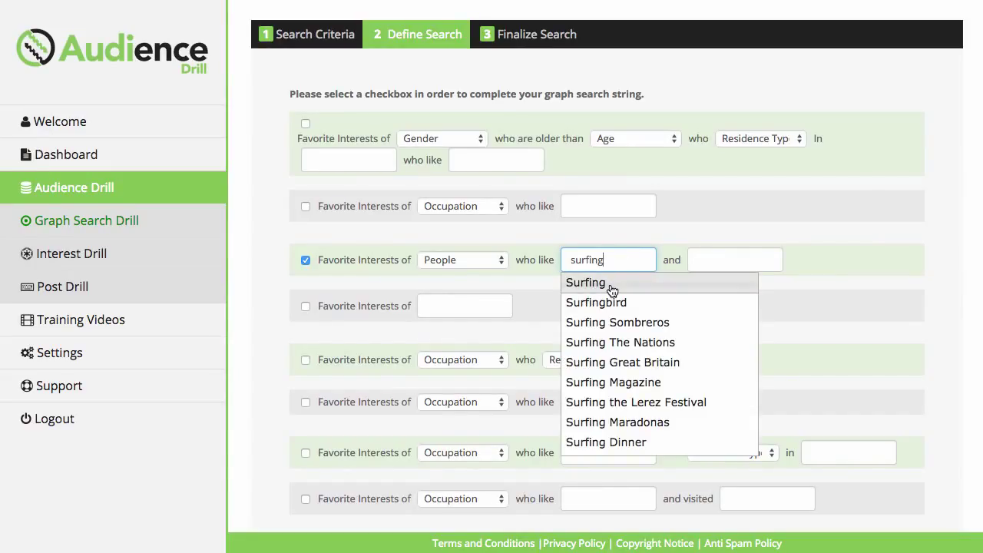
{"action": "left_click", "coordinate": [612, 283]}
{"action": "left_click", "coordinate": [727, 262]}
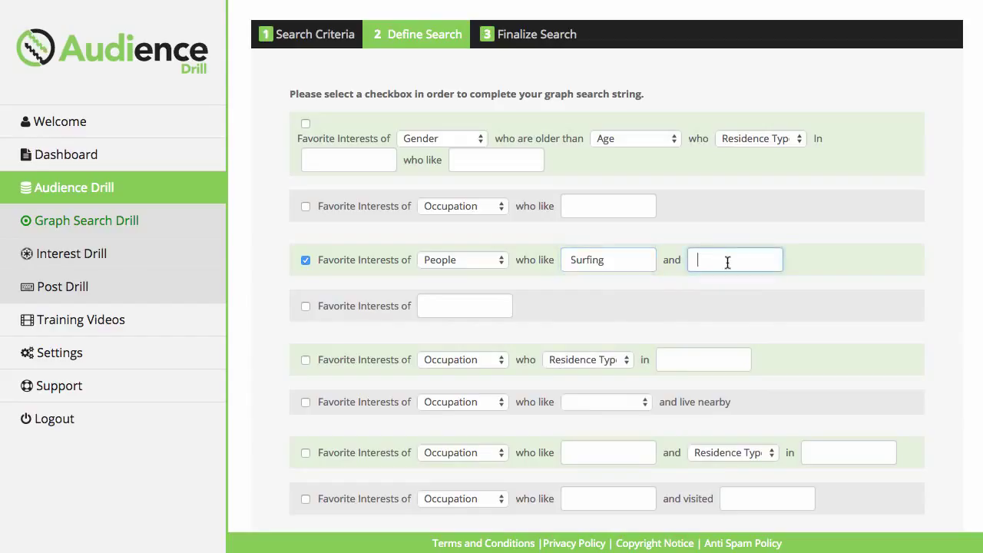
{"action": "type", "text": "skateboarding"}
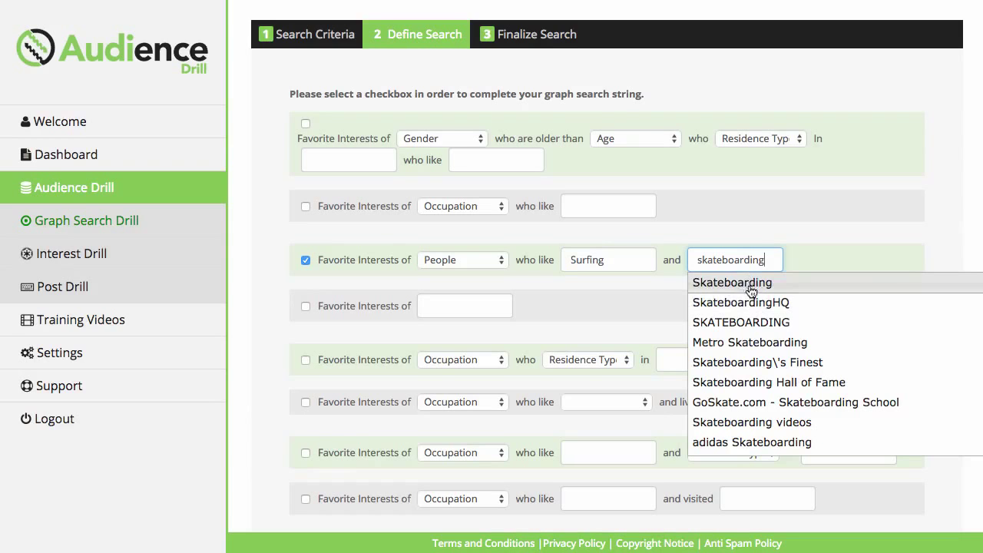
{"action": "left_click", "coordinate": [746, 284]}
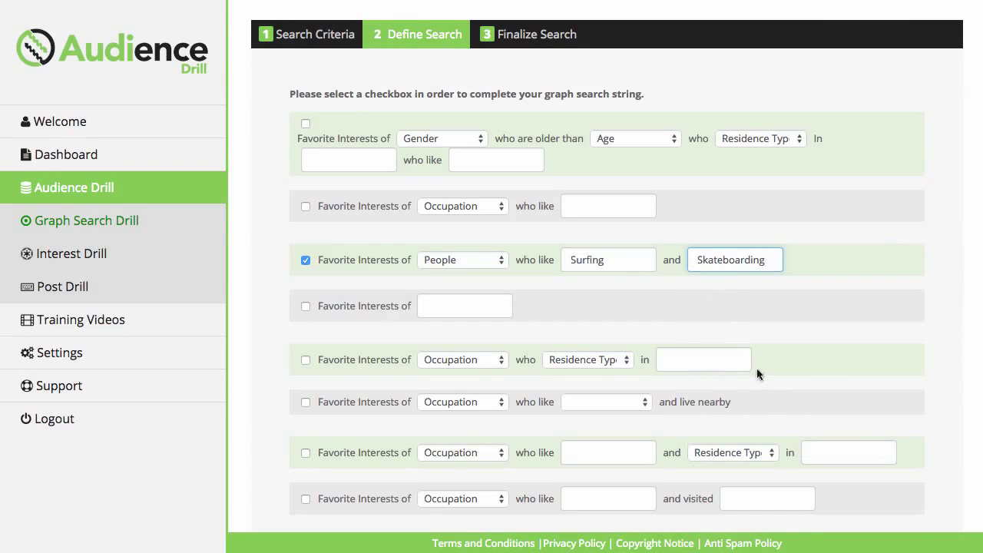
{"action": "scroll", "coordinate": [854, 435], "scroll_direction": "down", "scroll_amount": 3}
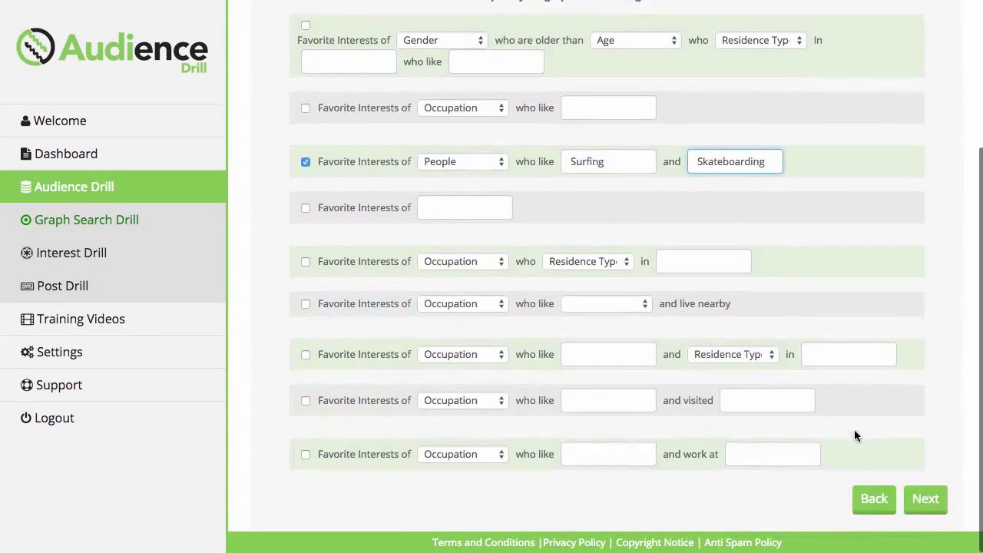
{"action": "left_click", "coordinate": [920, 503]}
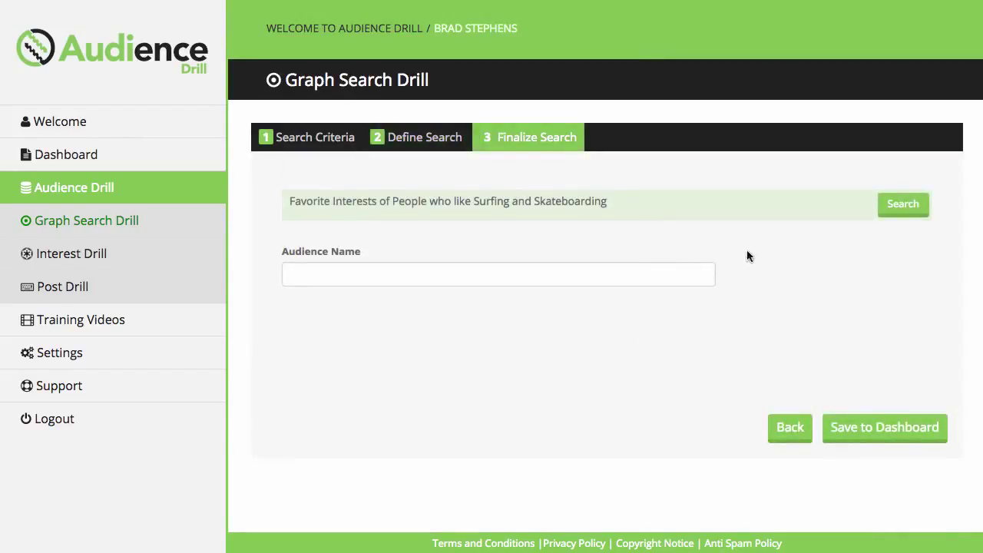
Step: Run the finalized search on Facebook and browse the favorite interests of people who like Surfing and Skateboarding
{"action": "left_click", "coordinate": [900, 205]}
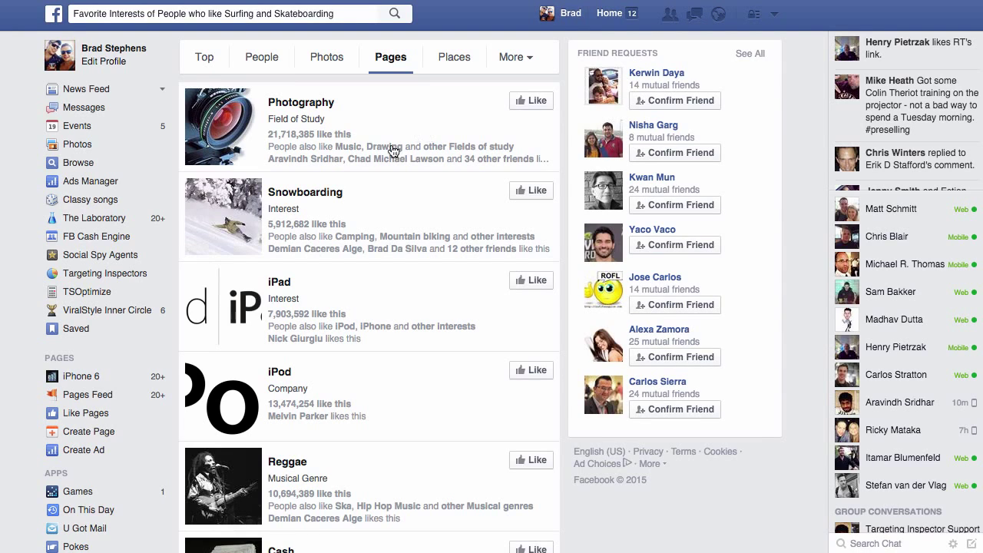
{"action": "left_click_drag", "start_coordinate": [330, 127], "coordinate": [311, 120]}
{"action": "left_click_drag", "start_coordinate": [311, 212], "coordinate": [279, 211]}
{"action": "left_click_drag", "start_coordinate": [302, 308], "coordinate": [292, 298]}
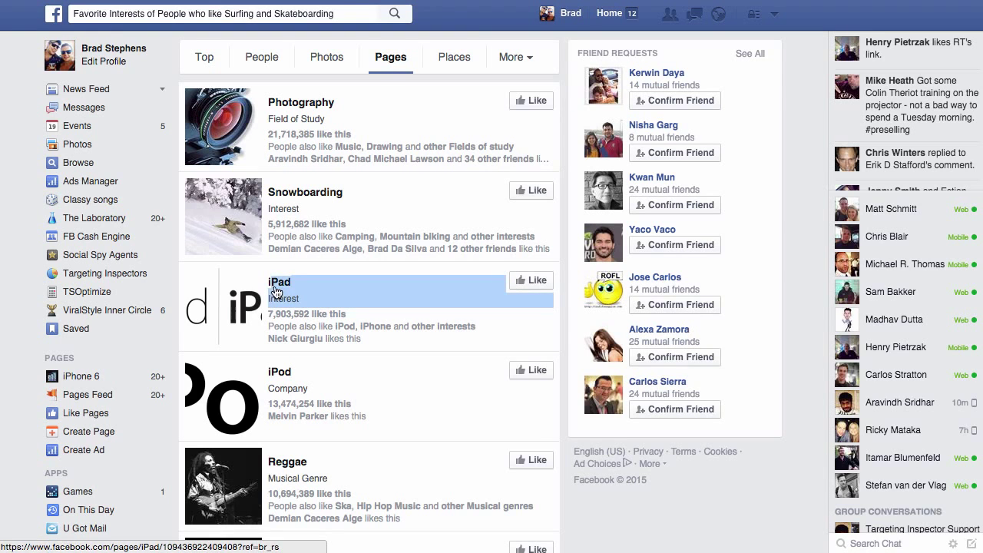
{"action": "left_click", "coordinate": [318, 298]}
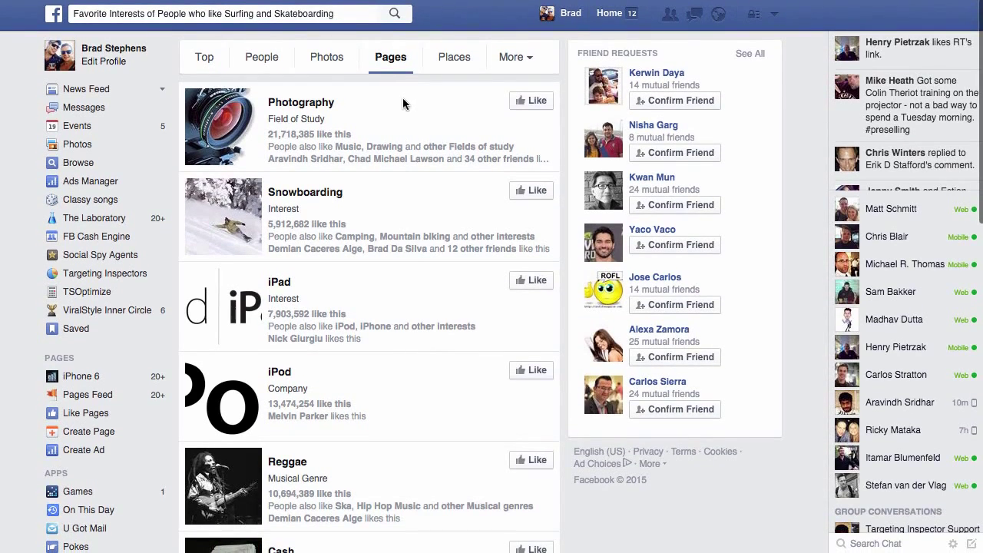
{"action": "scroll", "coordinate": [402, 99], "scroll_direction": "down", "scroll_amount": 10}
{"action": "scroll", "coordinate": [403, 100], "scroll_direction": "down", "scroll_amount": 5}
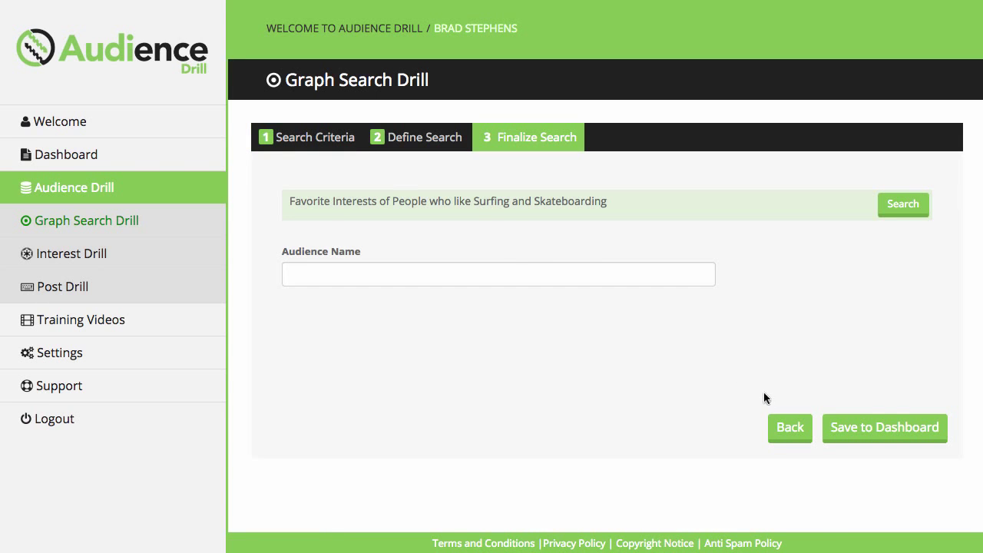
Step: Return to the search criteria, change them to Groups, and continue to the group search strings
{"action": "left_click", "coordinate": [775, 433]}
{"action": "scroll", "coordinate": [842, 392], "scroll_direction": "down", "scroll_amount": 5}
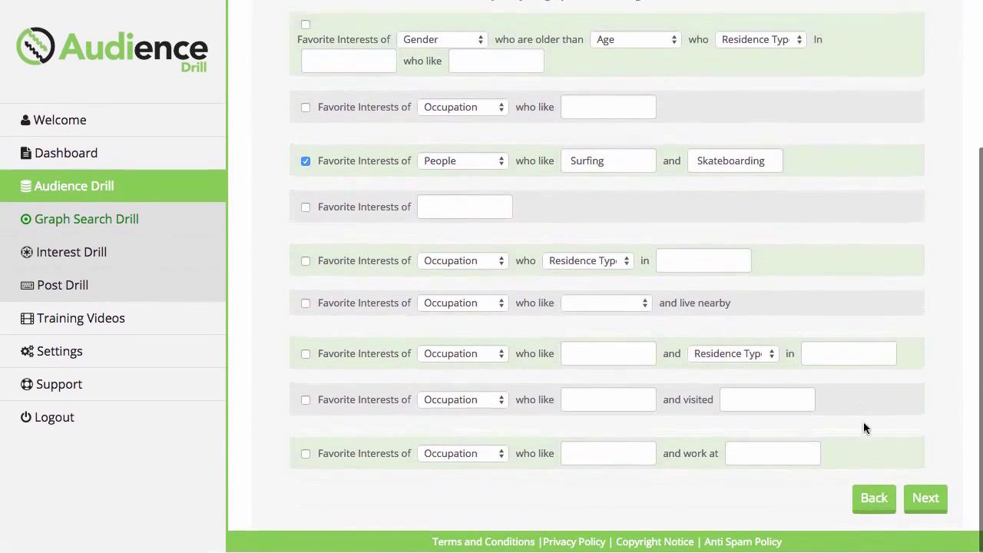
{"action": "left_click", "coordinate": [871, 499]}
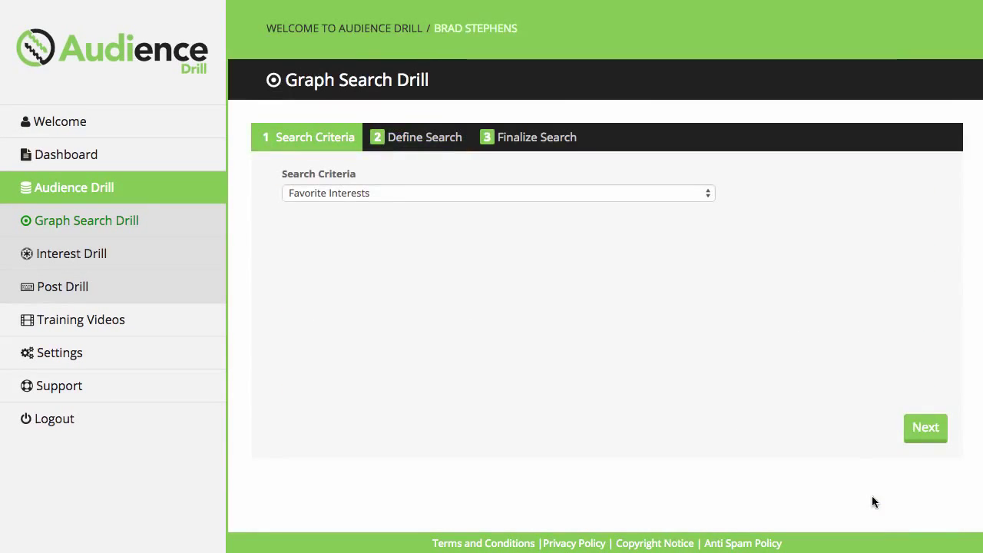
{"action": "left_click", "coordinate": [615, 193]}
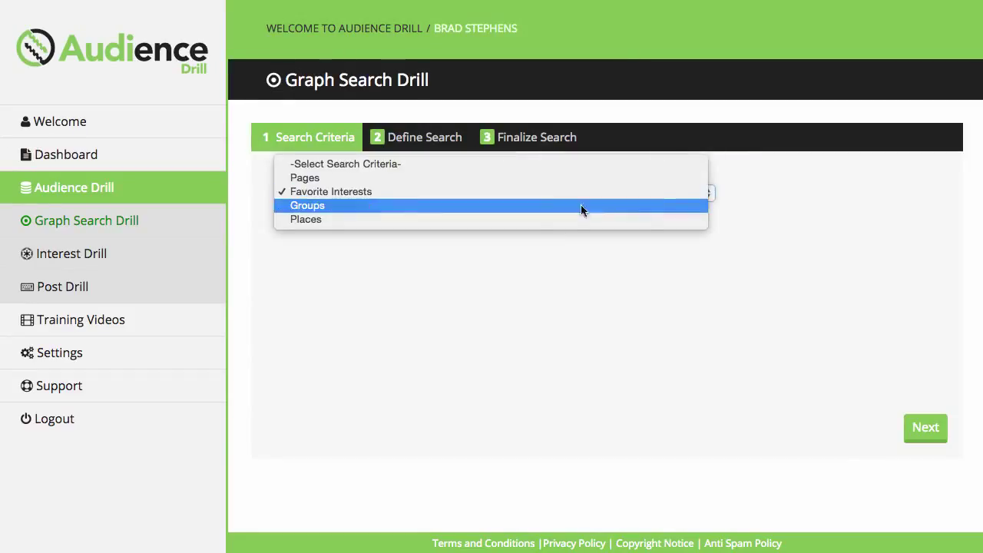
{"action": "left_click", "coordinate": [528, 209]}
{"action": "left_click", "coordinate": [923, 437]}
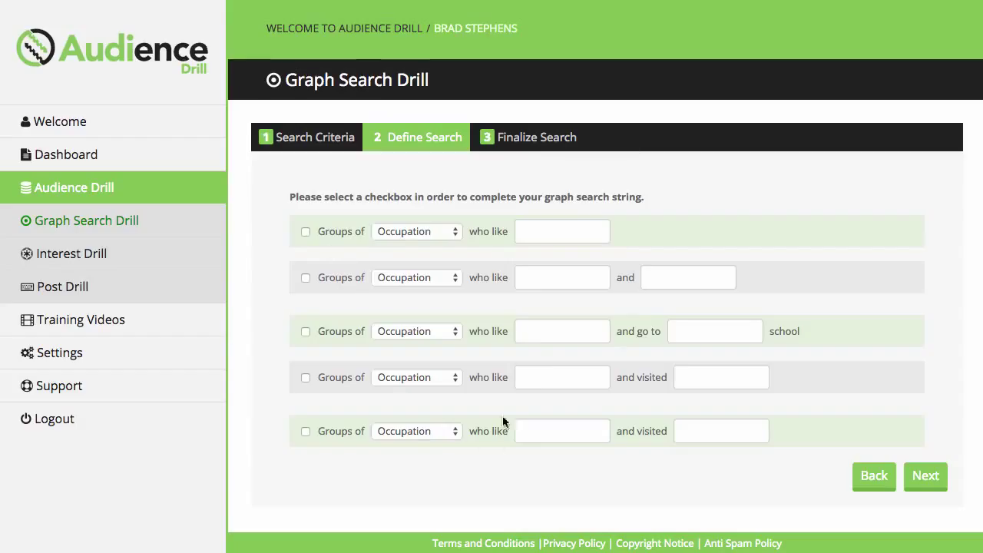
Step: Return from the group search strings to the search criteria and change them to Places
{"action": "left_click", "coordinate": [872, 477]}
{"action": "left_click", "coordinate": [380, 192]}
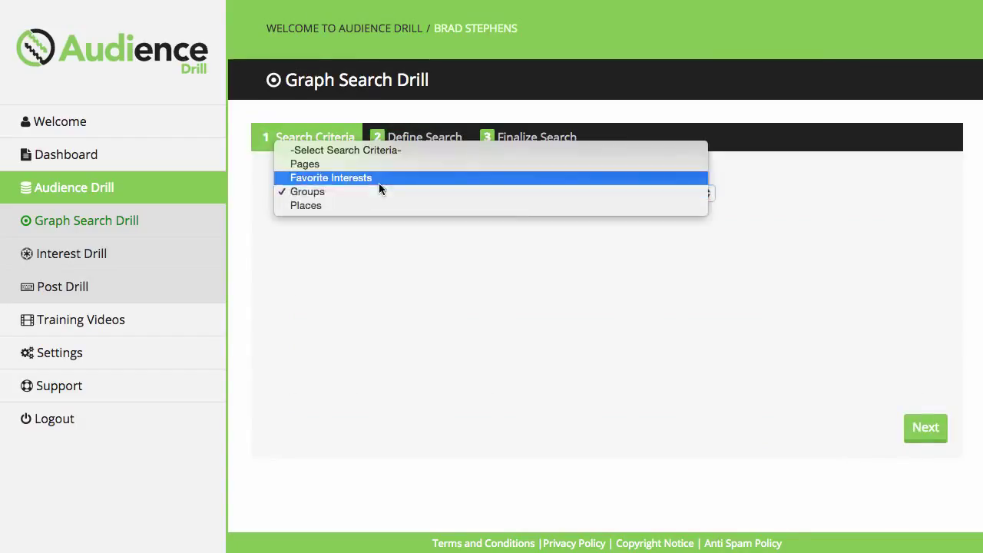
{"action": "left_click", "coordinate": [330, 208]}
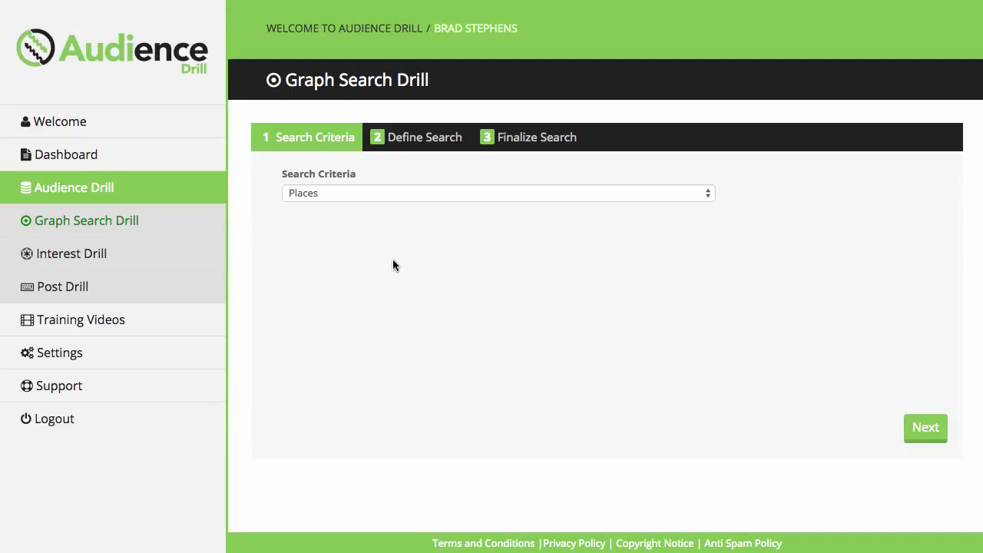
Step: Restart Graph Search Drill with Pages as the search criteria and continue to defining the search
{"action": "left_click", "coordinate": [135, 223]}
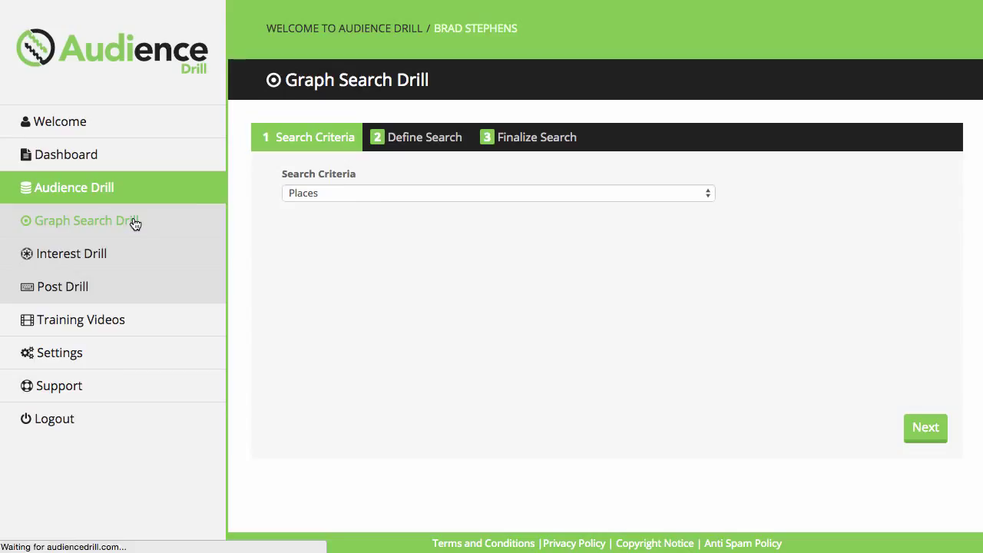
{"action": "left_click", "coordinate": [379, 193]}
{"action": "left_click", "coordinate": [334, 137]}
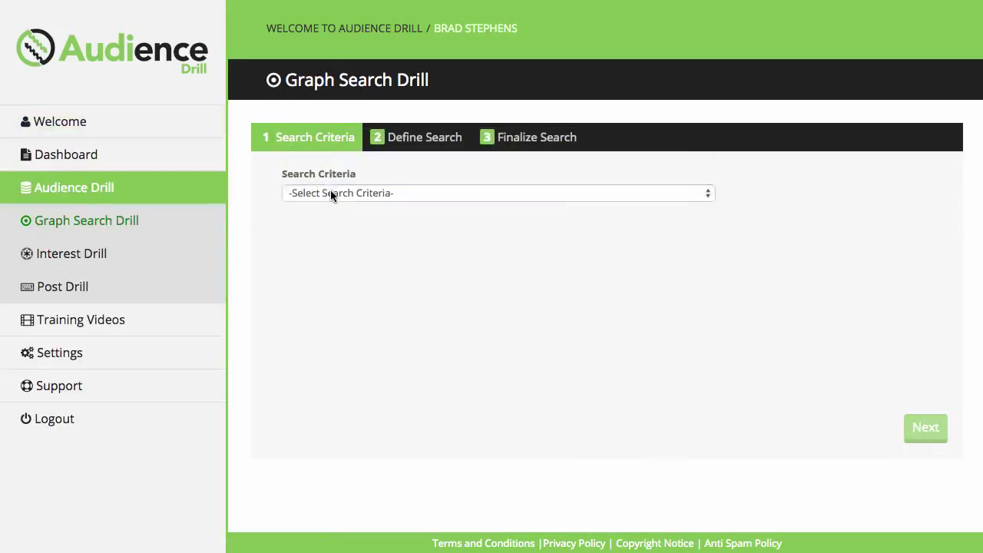
{"action": "left_click", "coordinate": [330, 194]}
{"action": "left_click", "coordinate": [299, 205]}
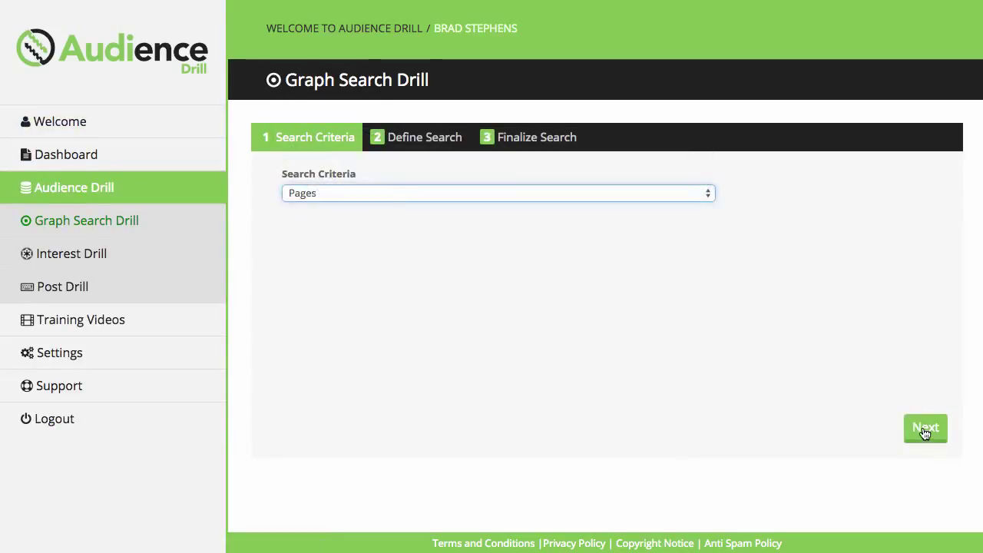
{"action": "left_click", "coordinate": [925, 431]}
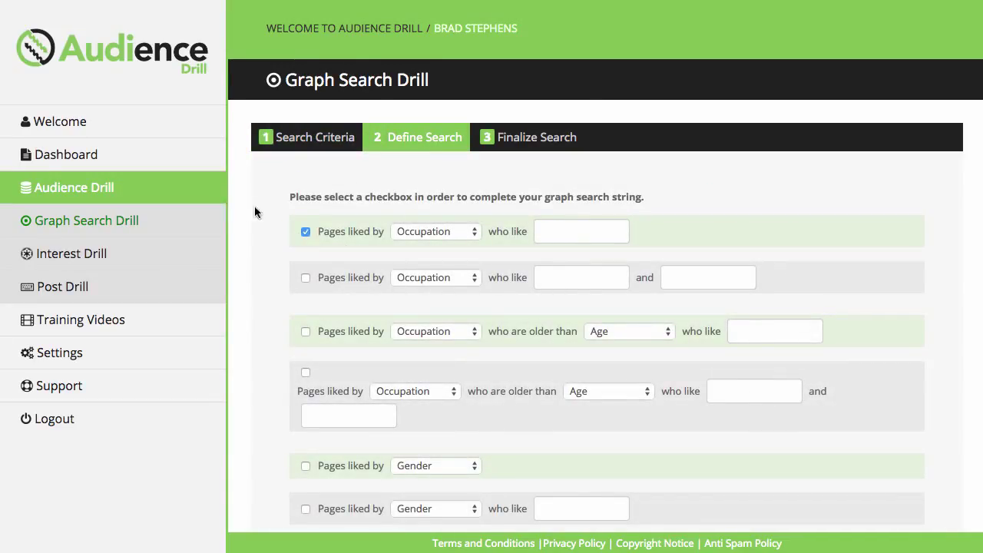
Step: Deselect the string for pages liked by an occupation who like one interest, and look through the other page search strings
{"action": "left_click", "coordinate": [306, 231]}
{"action": "scroll", "coordinate": [271, 204], "scroll_direction": "down", "scroll_amount": 3}
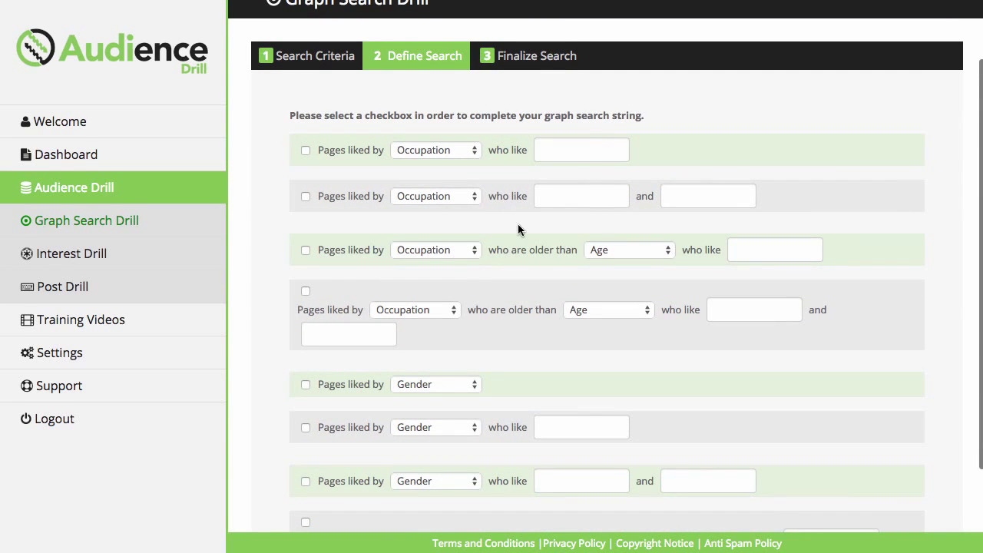
{"action": "scroll", "coordinate": [517, 228], "scroll_direction": "up", "scroll_amount": 3}
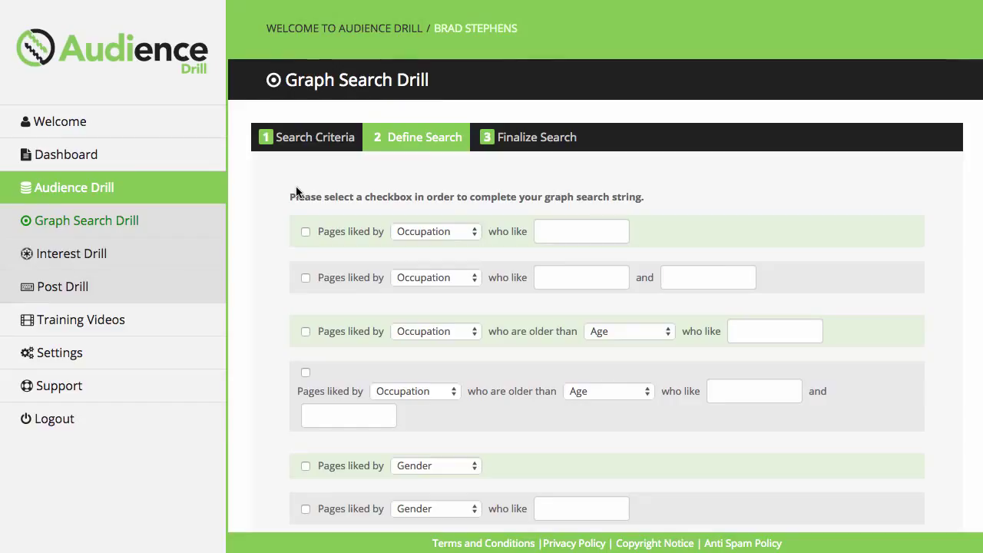